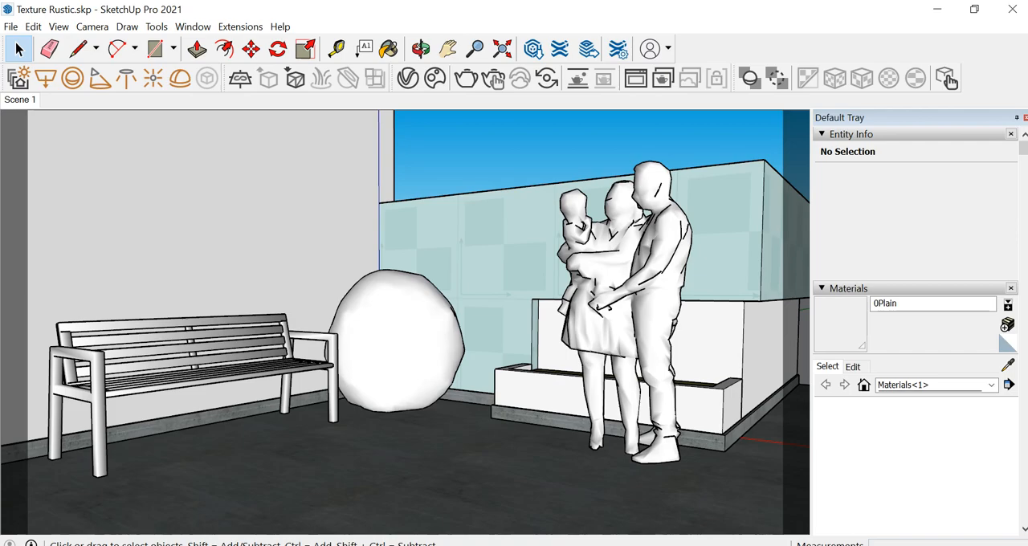
Examine the pergola patio from outside, above and inside around the bench, sphere, people and planter, and return to Scene 1
{"action": "scroll", "coordinate": [491, 383], "scroll_direction": "down", "scroll_amount": 7}
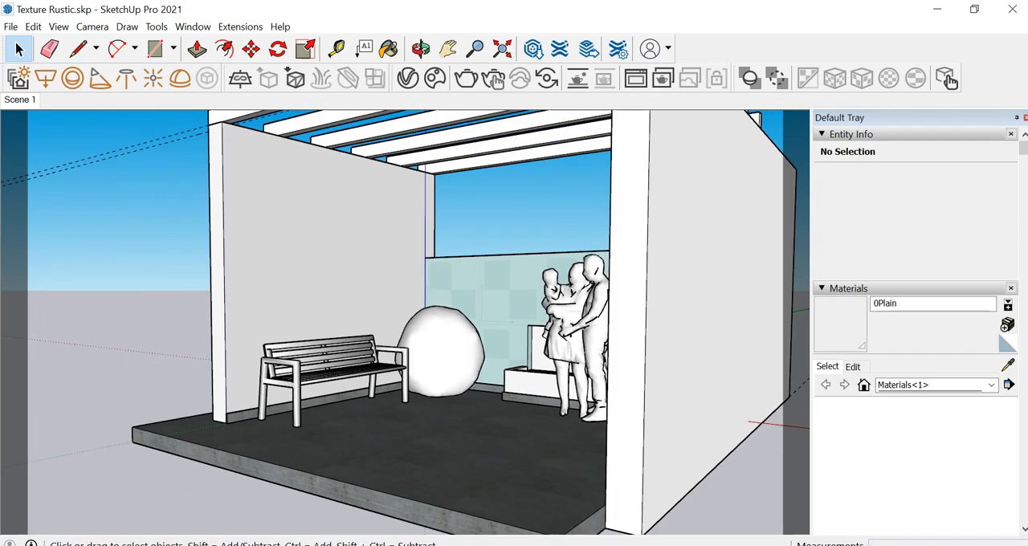
{"action": "mouse_move", "coordinate": [487, 277]}
{"action": "middle_mouse_down"}
{"action": "mouse_move", "coordinate": [579, 382]}
{"action": "mouse_move", "coordinate": [506, 349]}
{"action": "middle_mouse_up"}
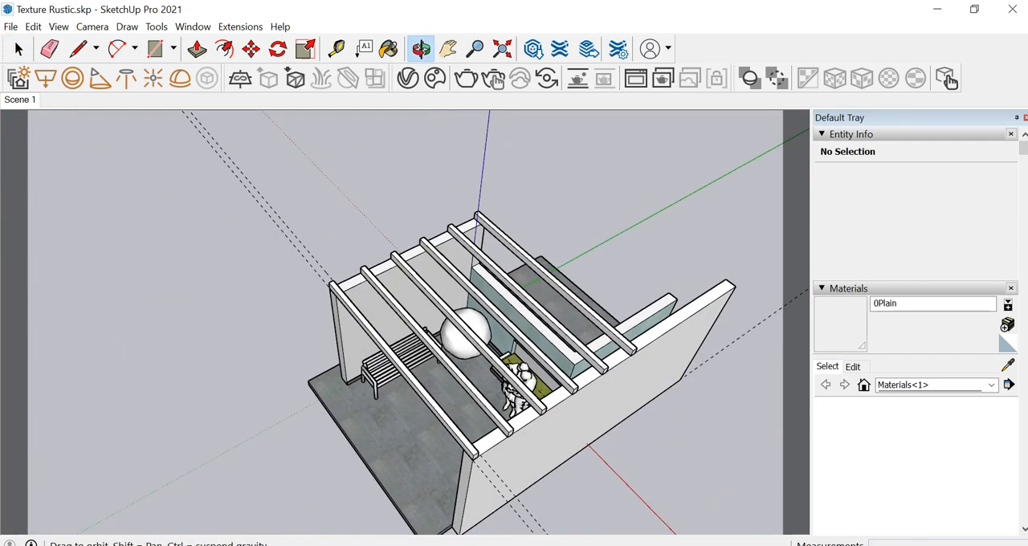
{"action": "scroll", "coordinate": [506, 349], "scroll_direction": "up", "scroll_amount": 1}
{"action": "scroll", "coordinate": [594, 378], "scroll_direction": "up", "scroll_amount": 3}
{"action": "middle_click_drag", "start_coordinate": [594, 377], "coordinate": [731, 217]}
{"action": "scroll", "coordinate": [571, 394], "scroll_direction": "up", "scroll_amount": 5}
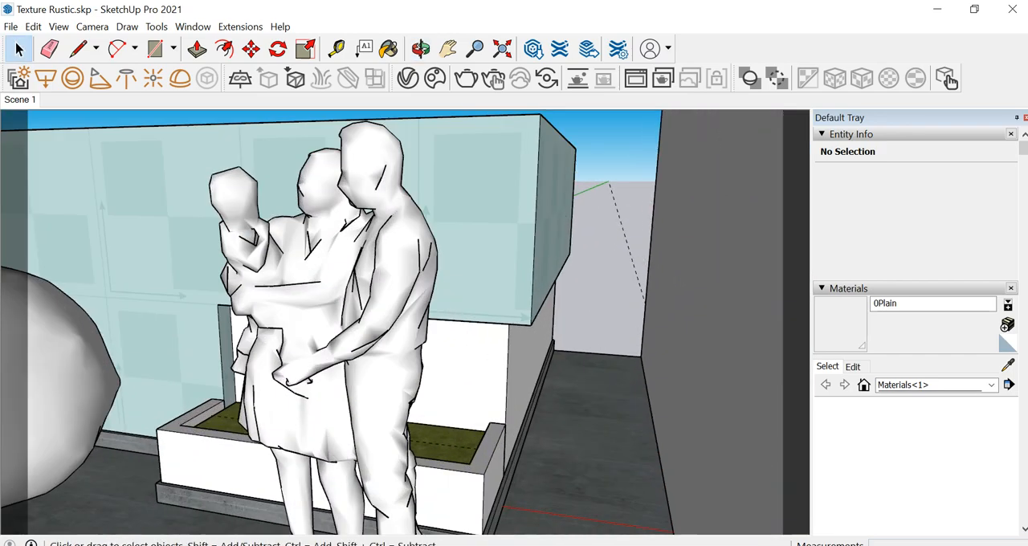
{"action": "middle_click_drag", "start_coordinate": [571, 394], "coordinate": [532, 347]}
{"action": "scroll", "coordinate": [546, 337], "scroll_direction": "up", "scroll_amount": 4}
{"action": "scroll", "coordinate": [610, 353], "scroll_direction": "down", "scroll_amount": 5}
{"action": "scroll", "coordinate": [450, 322], "scroll_direction": "up", "scroll_amount": 1}
{"action": "middle_click_drag", "start_coordinate": [450, 321], "coordinate": [490, 376]}
{"action": "scroll", "coordinate": [406, 317], "scroll_direction": "down", "scroll_amount": 3}
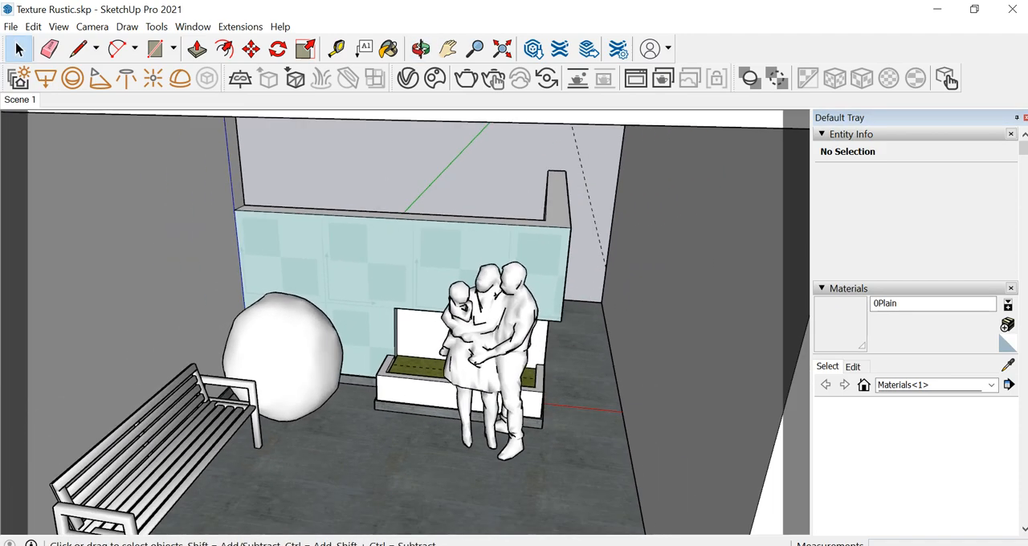
{"action": "scroll", "coordinate": [264, 363], "scroll_direction": "up", "scroll_amount": 5}
{"action": "scroll", "coordinate": [448, 297], "scroll_direction": "down", "scroll_amount": 3}
{"action": "scroll", "coordinate": [346, 328], "scroll_direction": "up", "scroll_amount": 2}
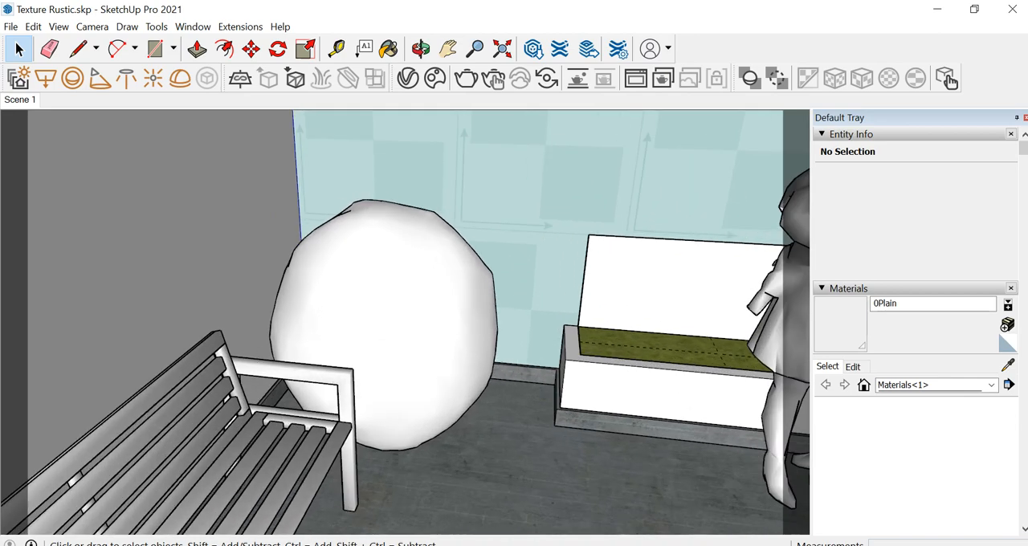
{"action": "scroll", "coordinate": [462, 277], "scroll_direction": "down", "scroll_amount": 6}
{"action": "middle_click_drag", "start_coordinate": [430, 285], "coordinate": [277, 210]}
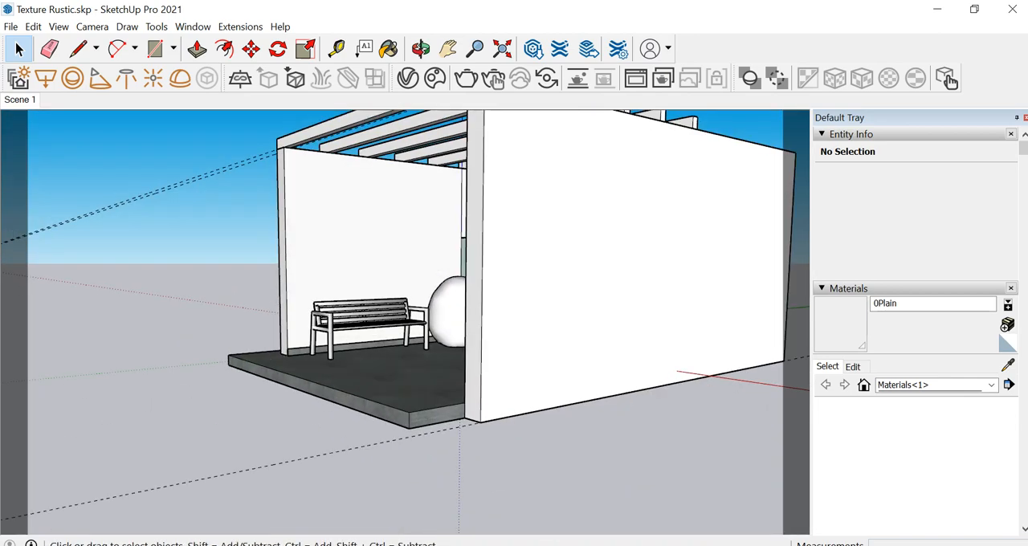
{"action": "middle_click_drag", "start_coordinate": [313, 241], "coordinate": [434, 250]}
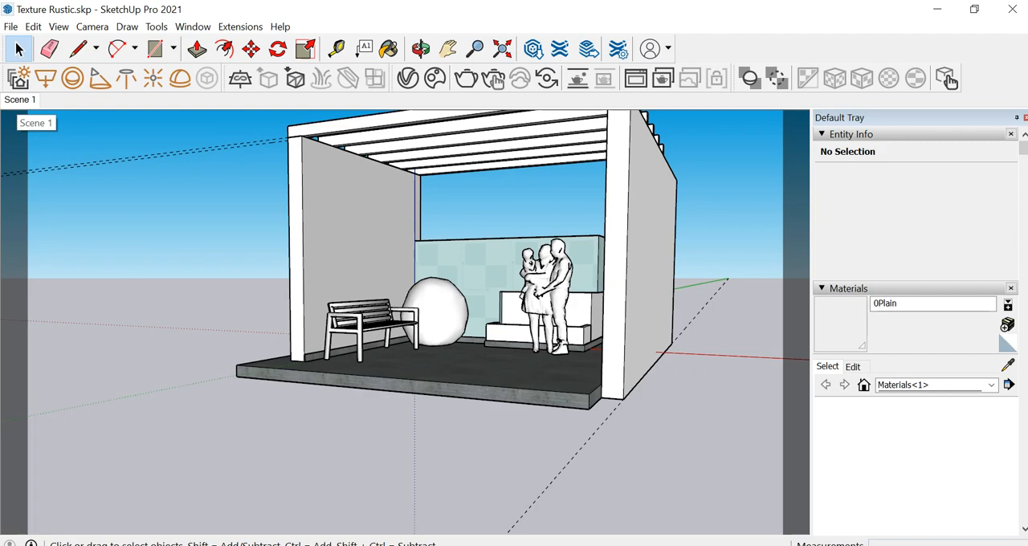
{"action": "left_click", "coordinate": [20, 100]}
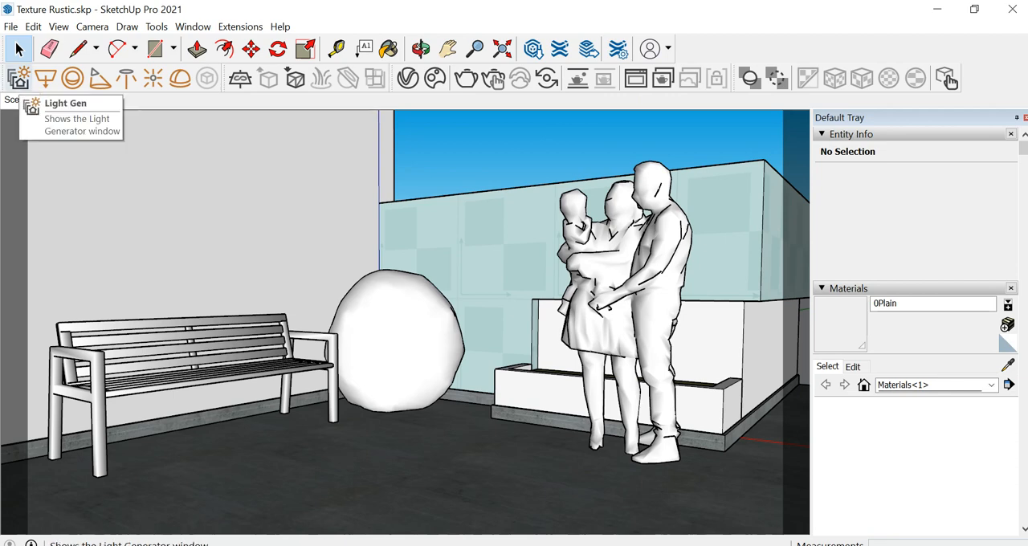
Open V-Ray Light Gen and reset the previously loaded lighting scenarios to get back to the generation settings
{"action": "left_click", "coordinate": [19, 77]}
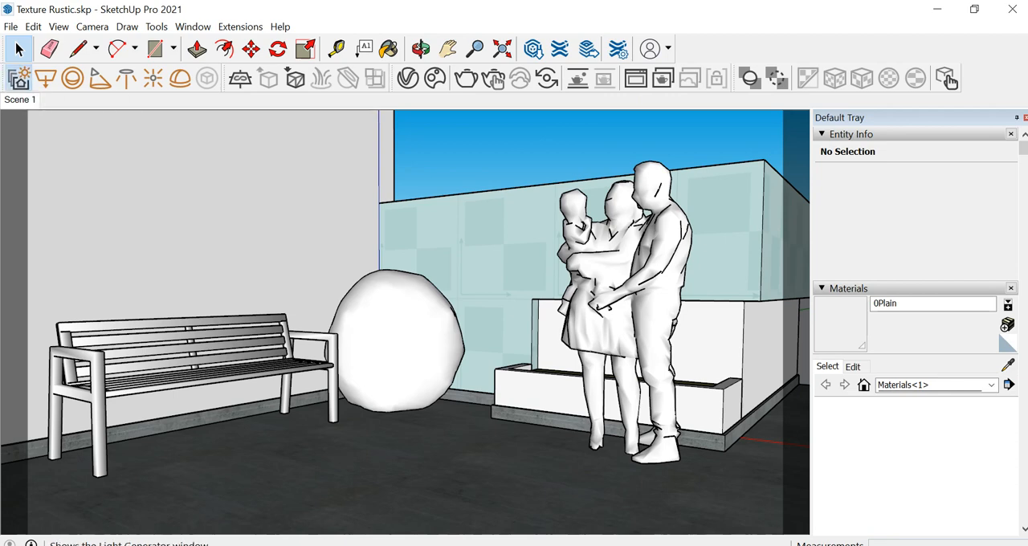
{"action": "scroll", "coordinate": [327, 434], "scroll_direction": "down", "scroll_amount": 10}
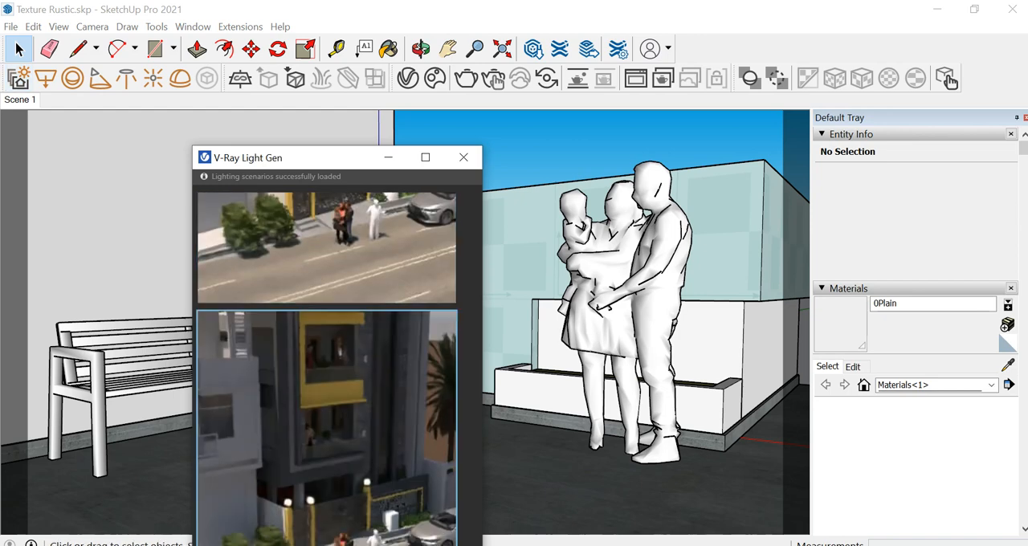
{"action": "left_click_drag", "start_coordinate": [354, 157], "coordinate": [429, 27]}
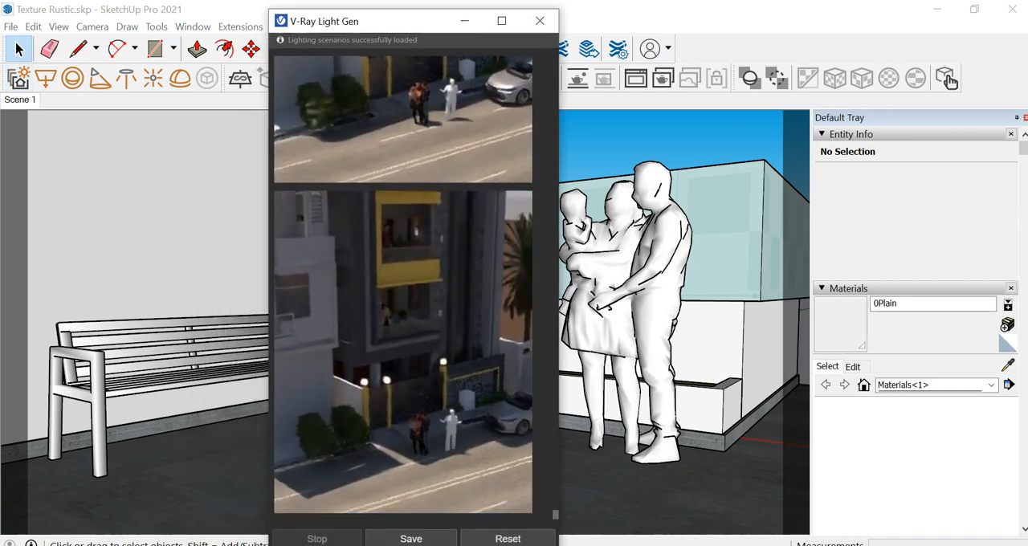
{"action": "left_click", "coordinate": [508, 538]}
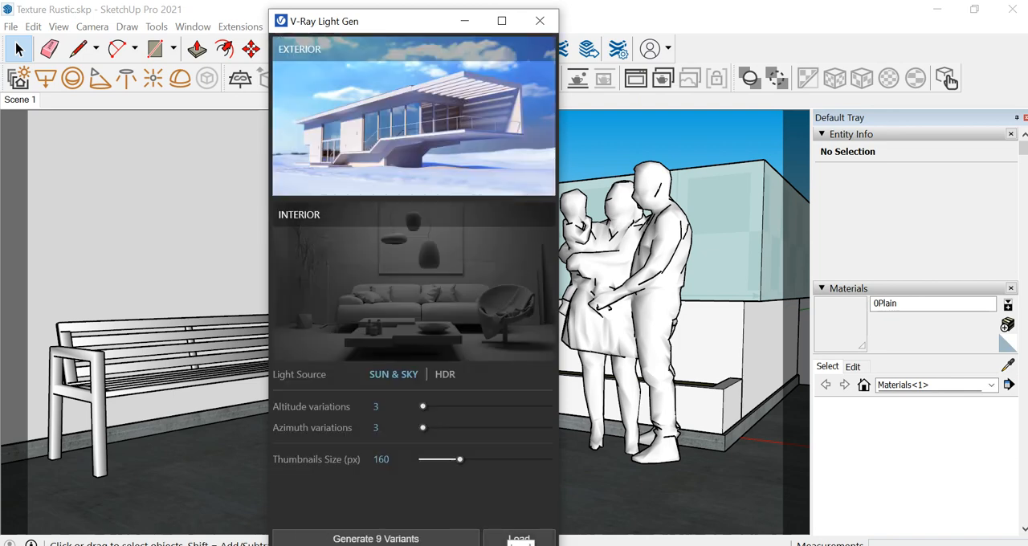
{"action": "left_click", "coordinate": [540, 21]}
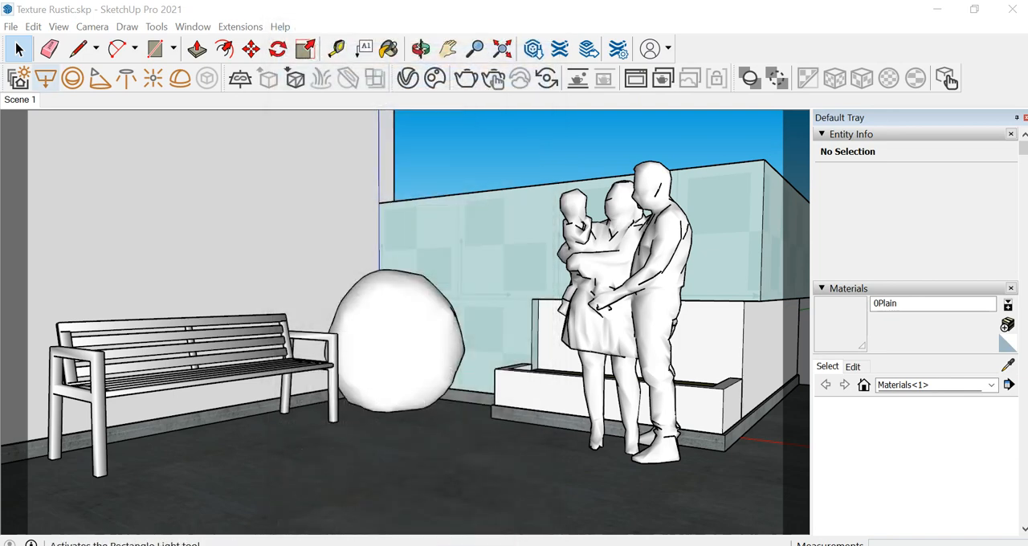
{"action": "left_click", "coordinate": [946, 78]}
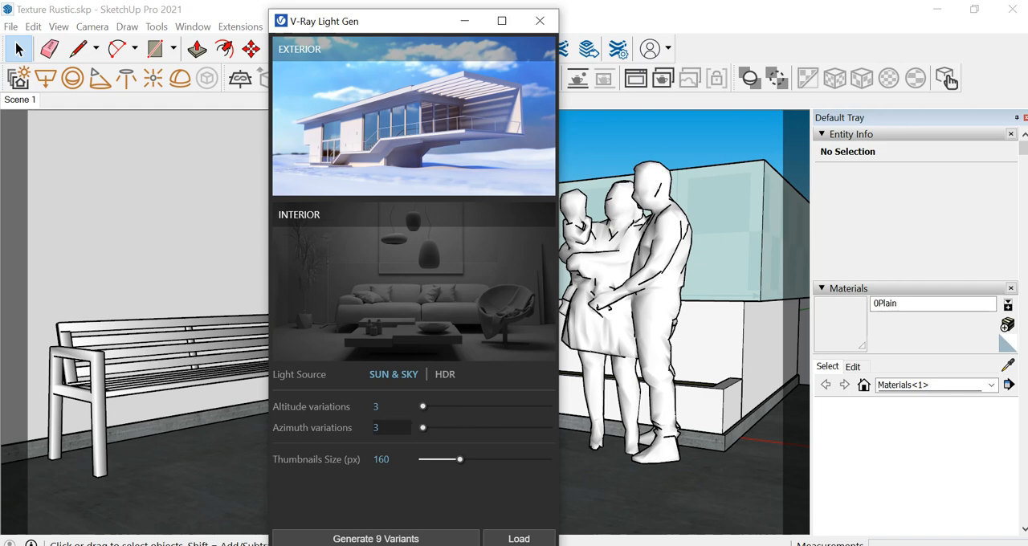
Switch to the Windows Calculator, multiply 18 by 9, and minimize it to return to the Light Gen settings
{"action": "key", "text": "super+r"}
{"action": "type", "text": "ca"}
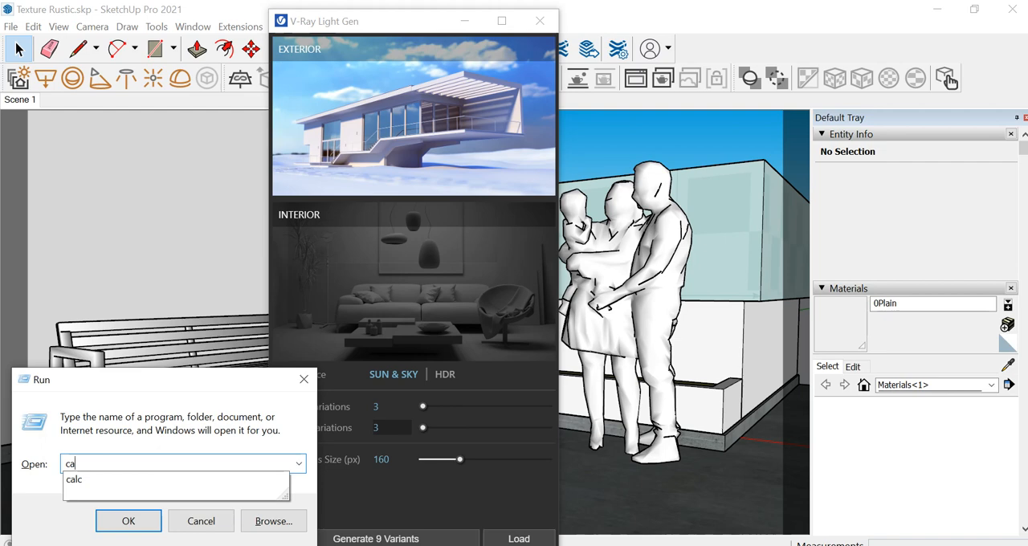
{"action": "type", "text": "lc"}
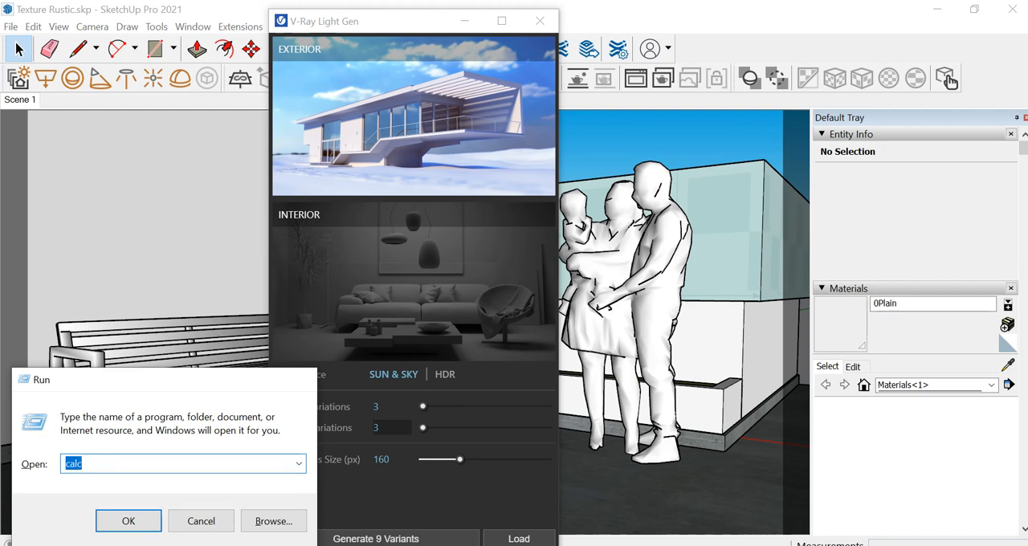
{"action": "key", "text": "Return"}
{"action": "type", "text": "189*9"}
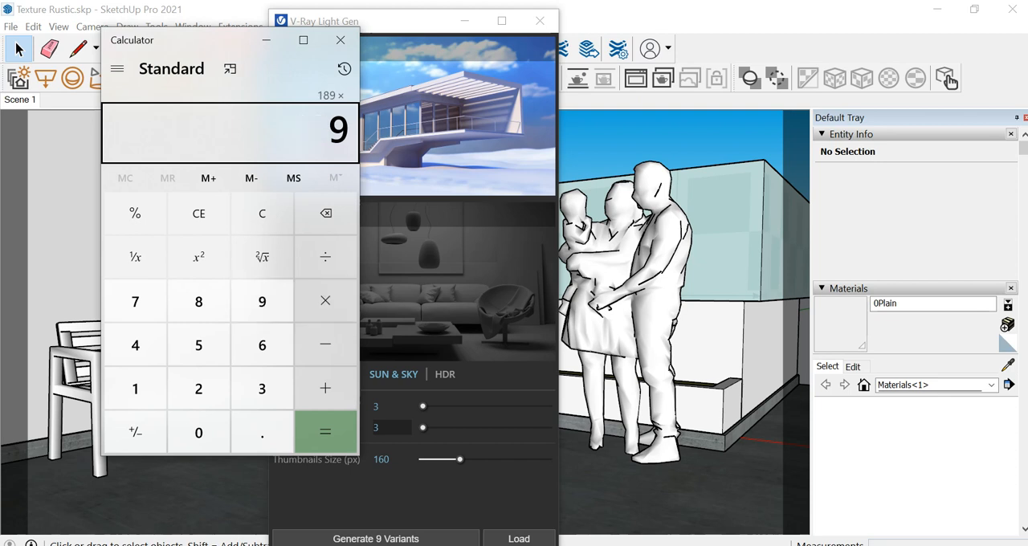
{"action": "key", "text": "Return"}
{"action": "key", "text": "Escape"}
{"action": "type", "text": "18*9"}
{"action": "key", "text": "Return"}
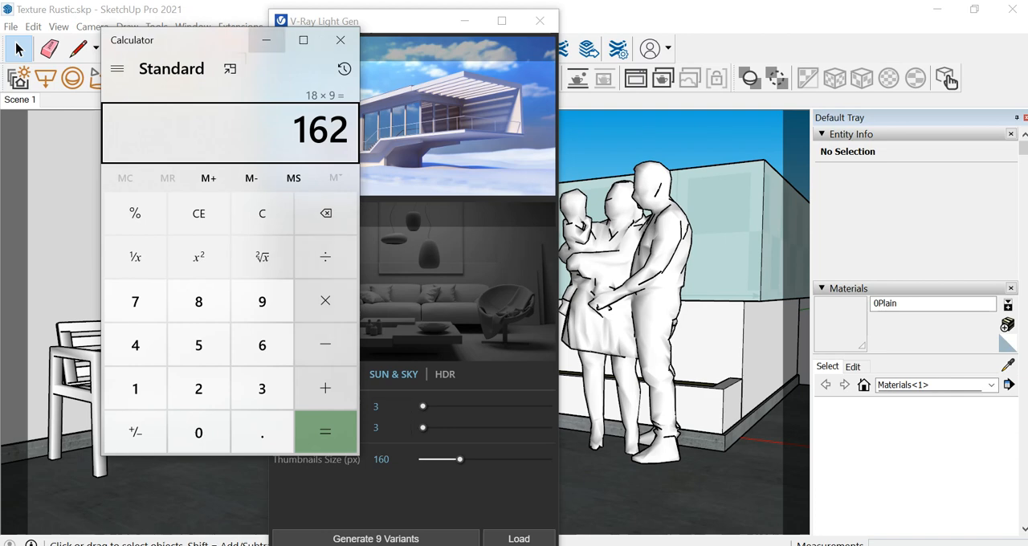
{"action": "left_click", "coordinate": [266, 40]}
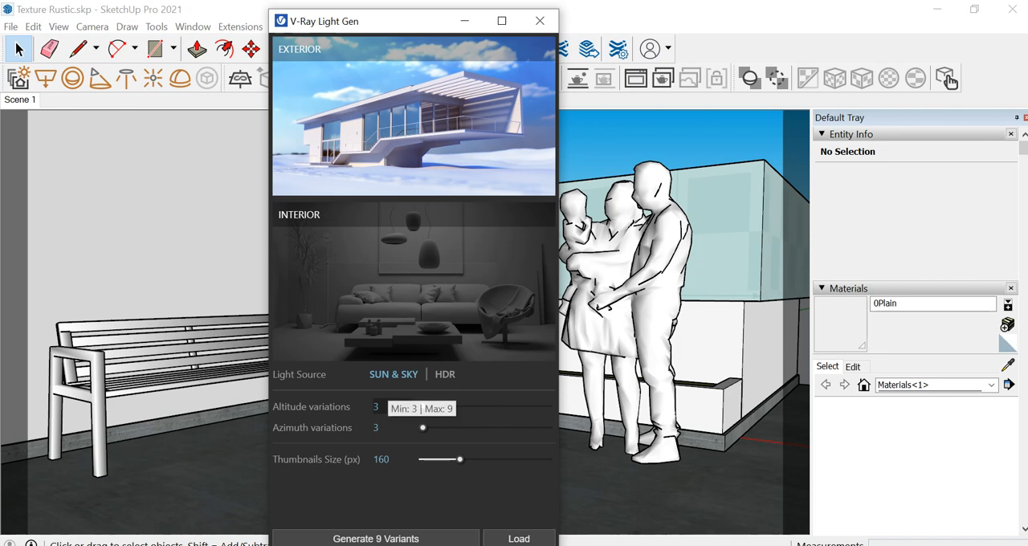
Set Light Gen to 5 altitude variations, 5 azimuth variations and a thumbnail size of 400 px
{"action": "double_click", "coordinate": [379, 407]}
{"action": "type", "text": "5"}
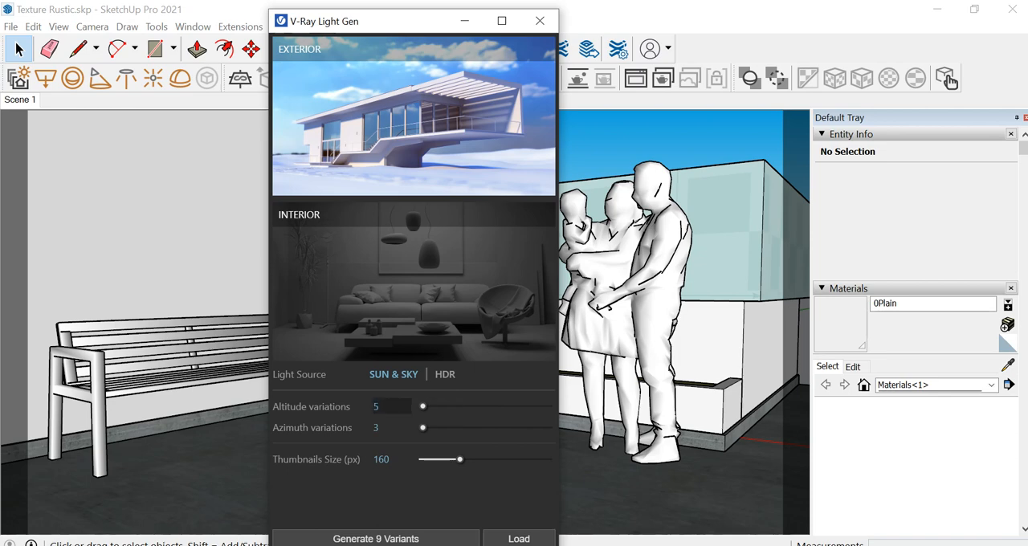
{"action": "key", "text": "Tab"}
{"action": "type", "text": "5"}
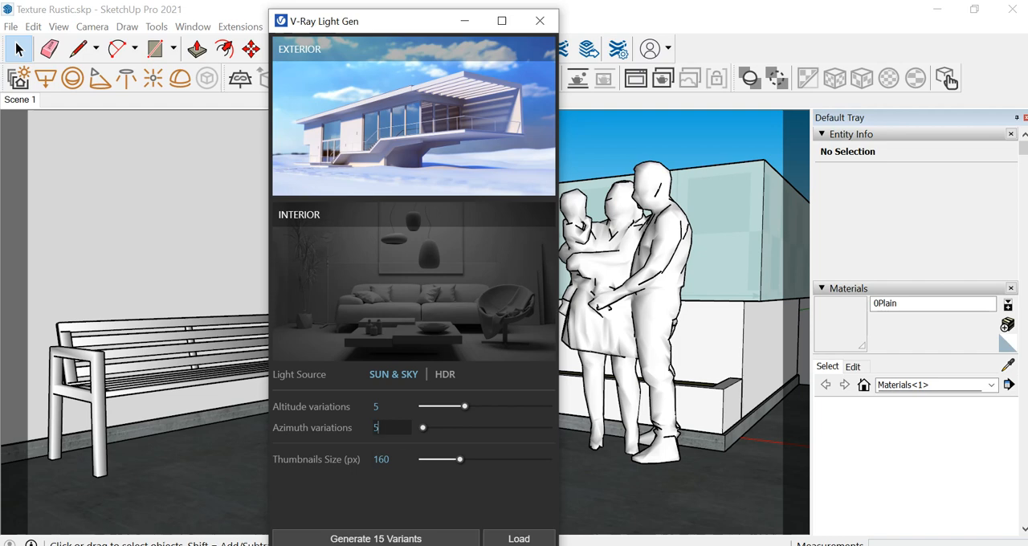
{"action": "left_click_drag", "start_coordinate": [460, 459], "coordinate": [549, 460]}
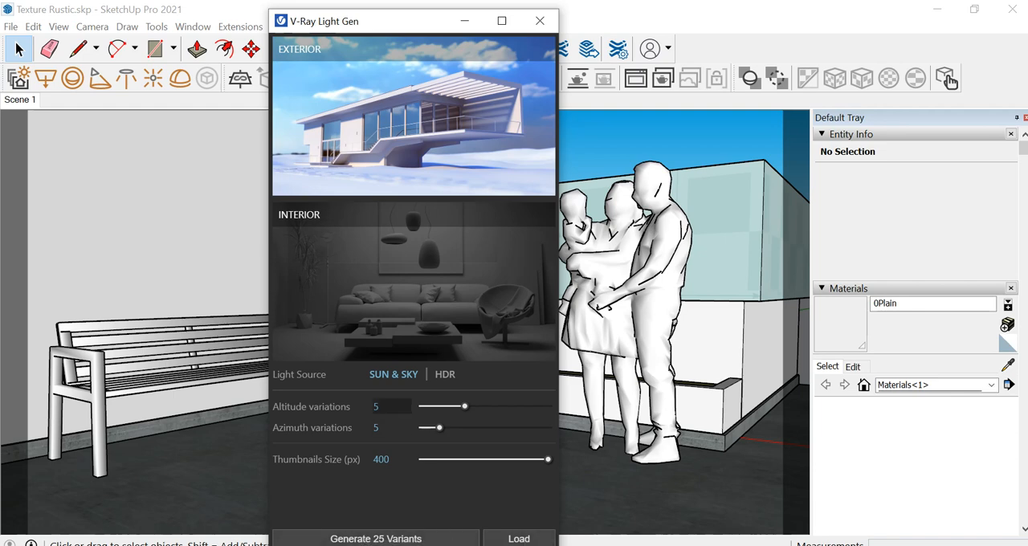
Try 6 azimuth variations in the Light Gen settings and return the value to 5
{"action": "left_click", "coordinate": [386, 428]}
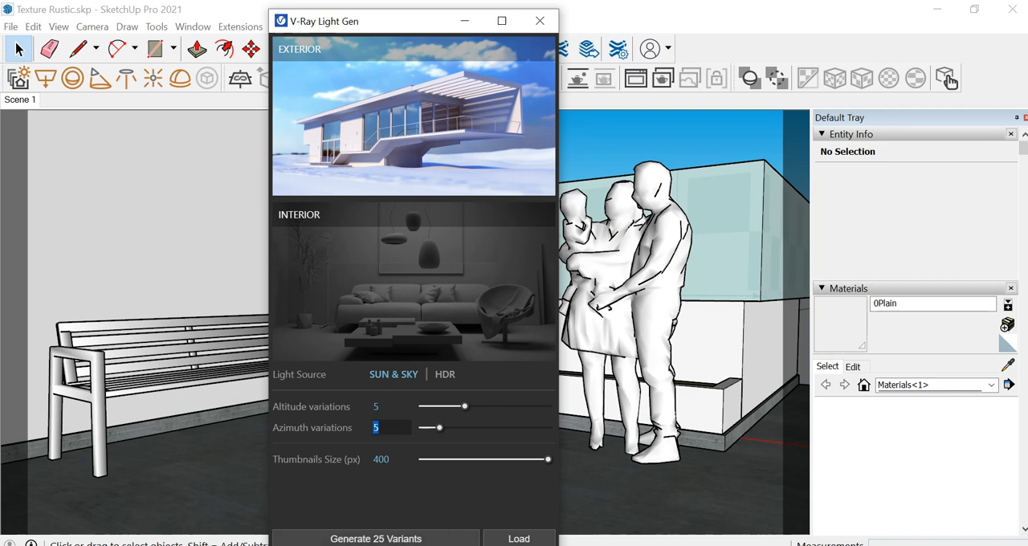
{"action": "type", "text": "6"}
{"action": "key", "text": "Return"}
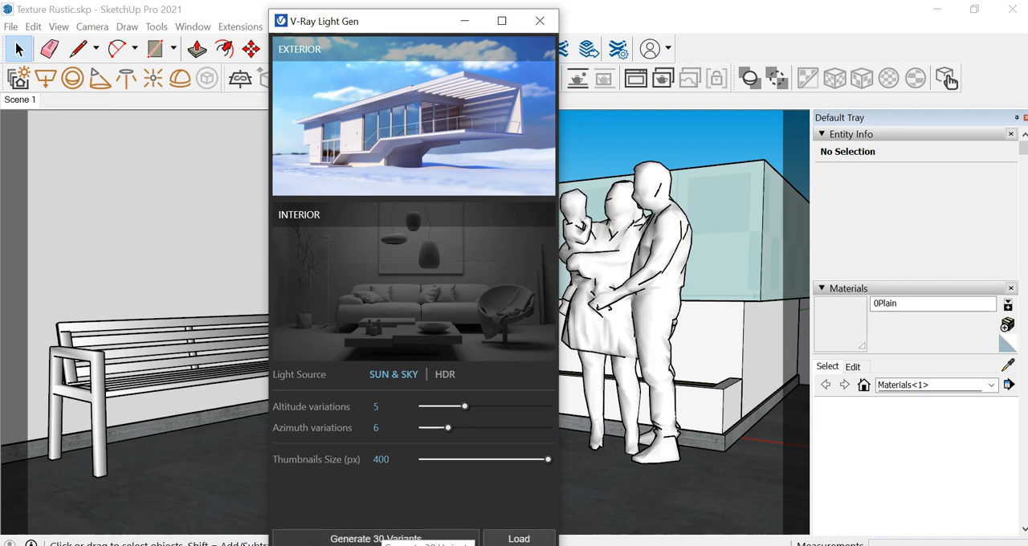
{"action": "left_click", "coordinate": [385, 428]}
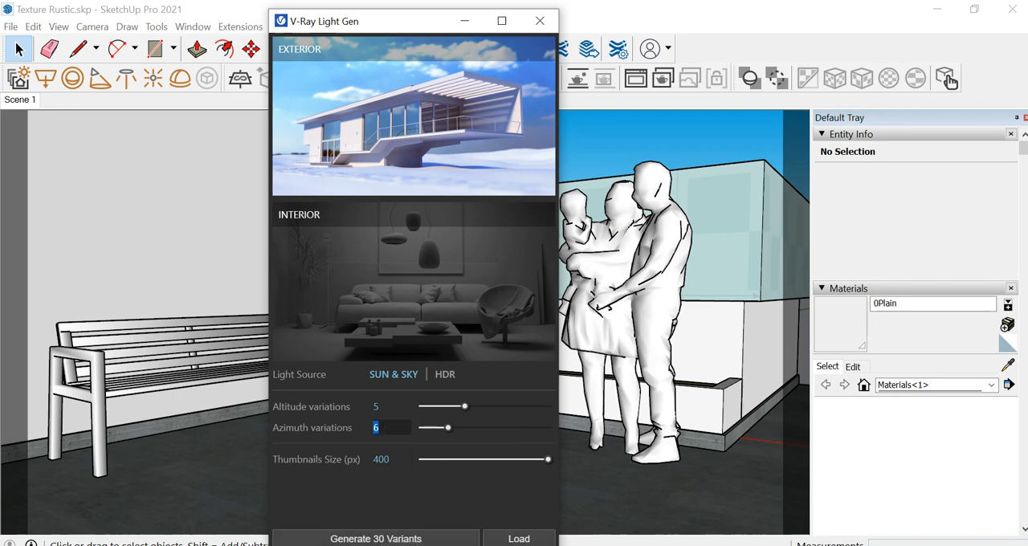
{"action": "type", "text": "5"}
{"action": "key", "text": "Return"}
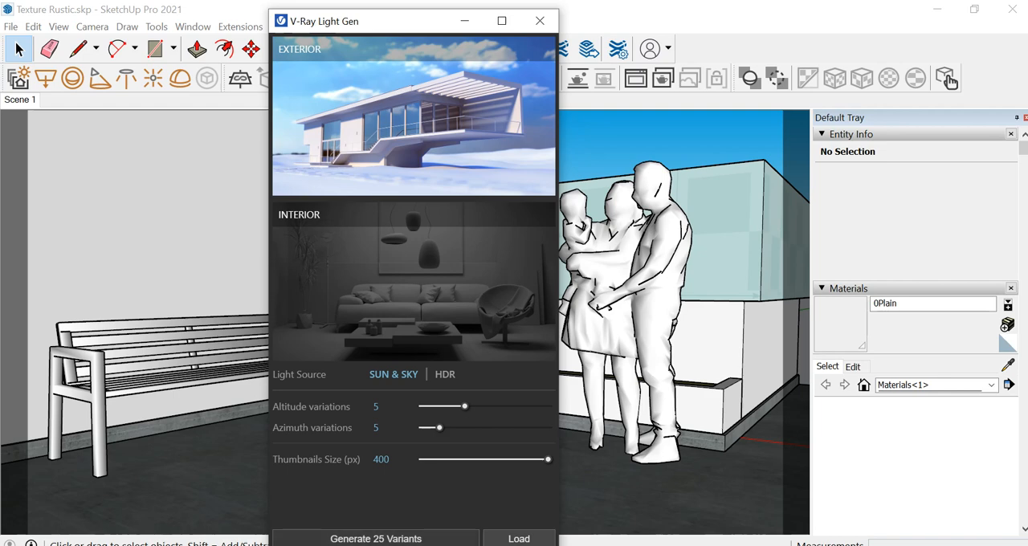
Generate the 25 exterior Sun & Sky lighting variants in Light Gen
{"action": "left_click", "coordinate": [376, 538]}
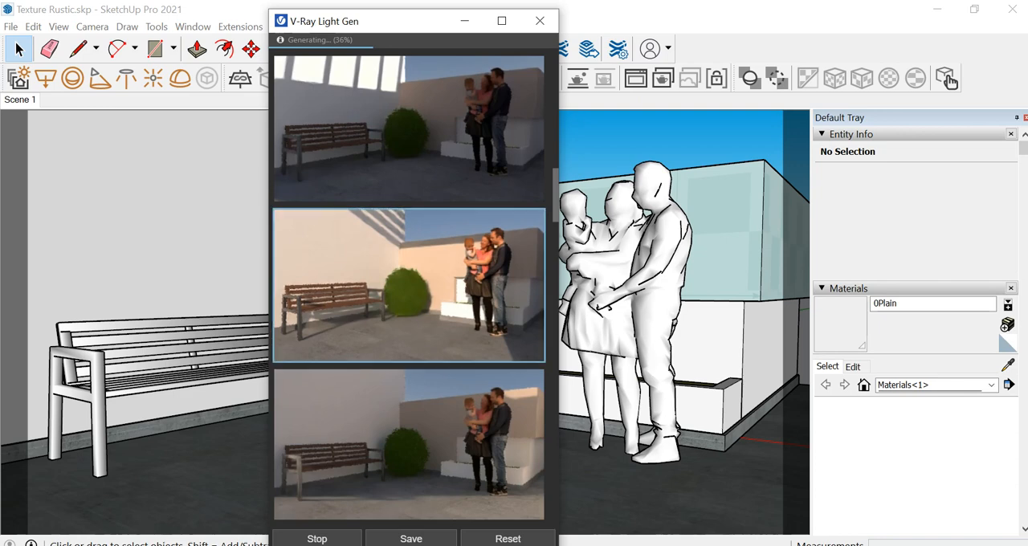
Examine the lighting variant thumbnails as they render, comparing sun direction, shadows and brightness on the patio
{"action": "scroll", "coordinate": [409, 285], "scroll_direction": "down", "scroll_amount": 2}
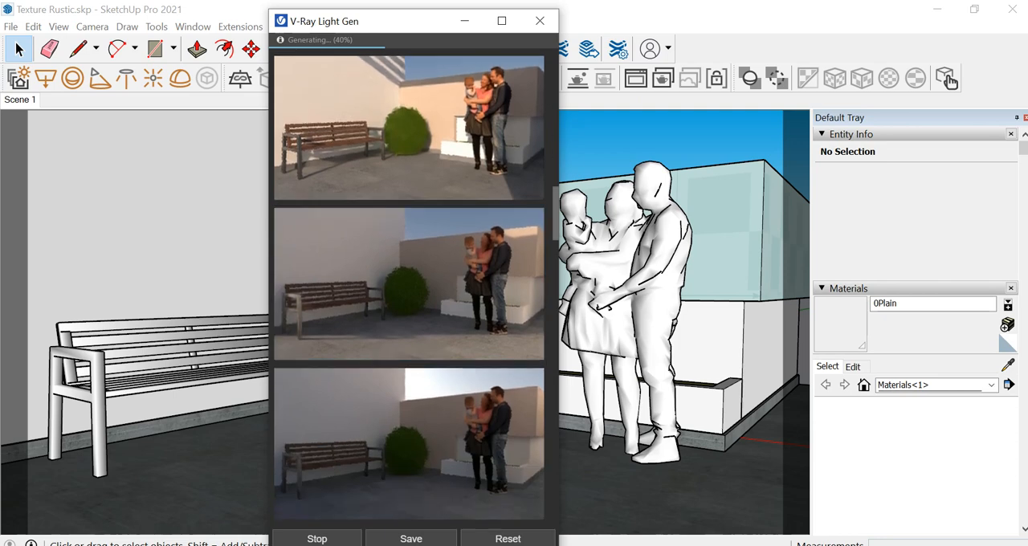
{"action": "scroll", "coordinate": [409, 338], "scroll_direction": "down", "scroll_amount": 1}
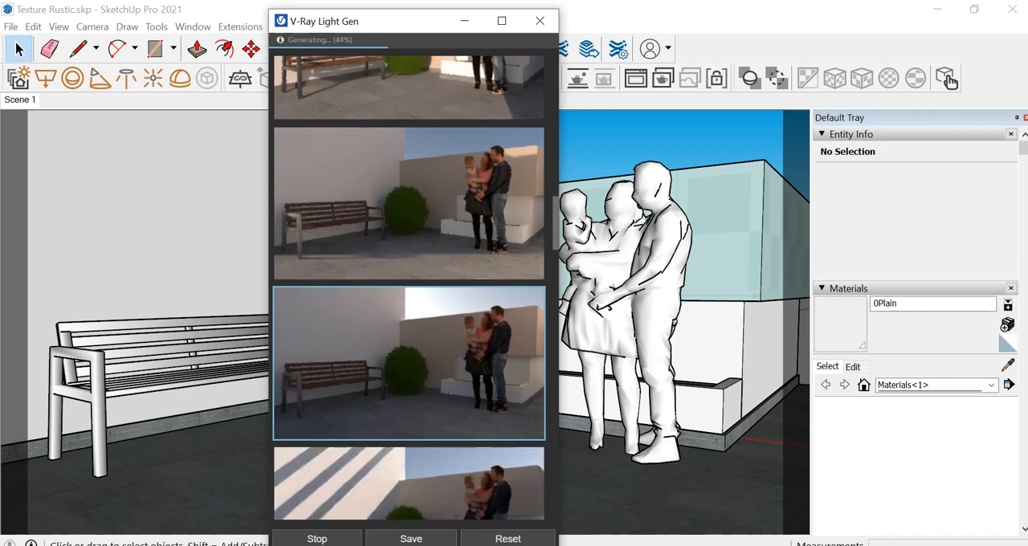
{"action": "scroll", "coordinate": [408, 361], "scroll_direction": "down", "scroll_amount": 2}
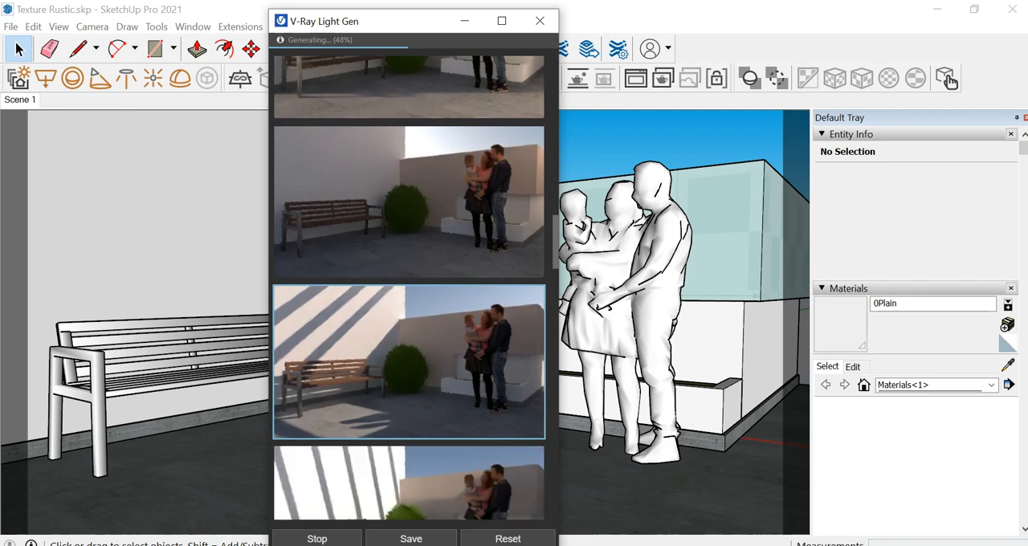
{"action": "scroll", "coordinate": [409, 362], "scroll_direction": "down", "scroll_amount": 2}
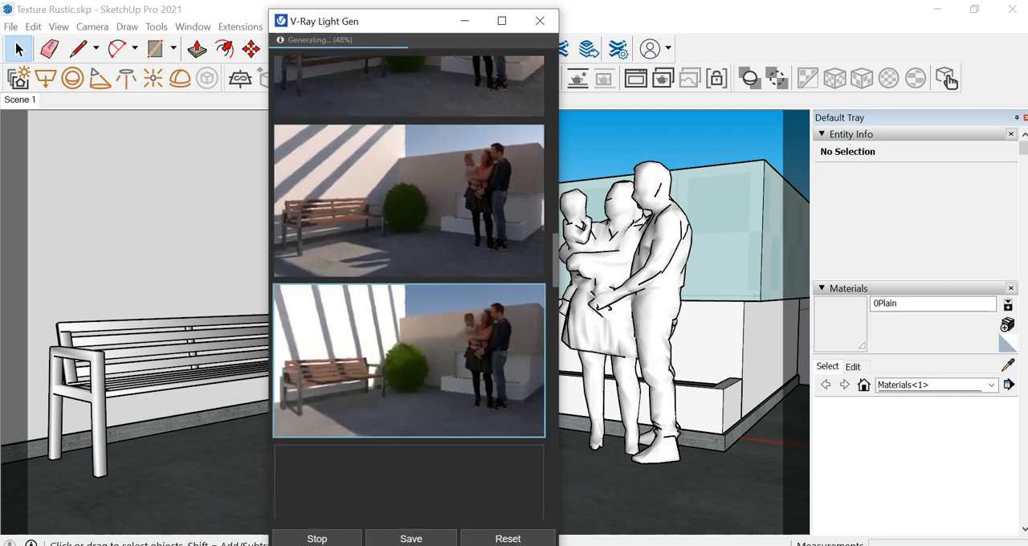
{"action": "scroll", "coordinate": [409, 361], "scroll_direction": "down", "scroll_amount": 2}
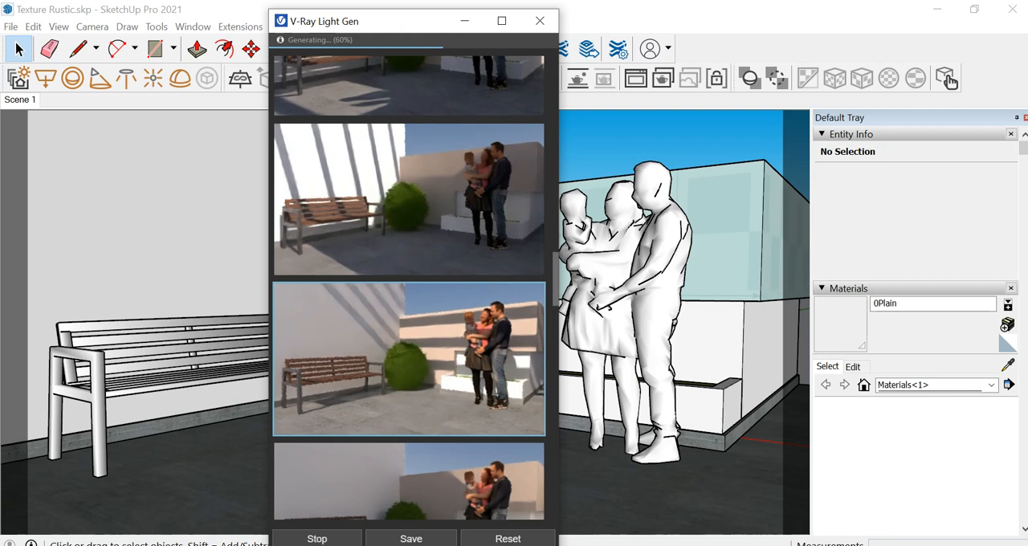
{"action": "scroll", "coordinate": [409, 394], "scroll_direction": "down", "scroll_amount": 3}
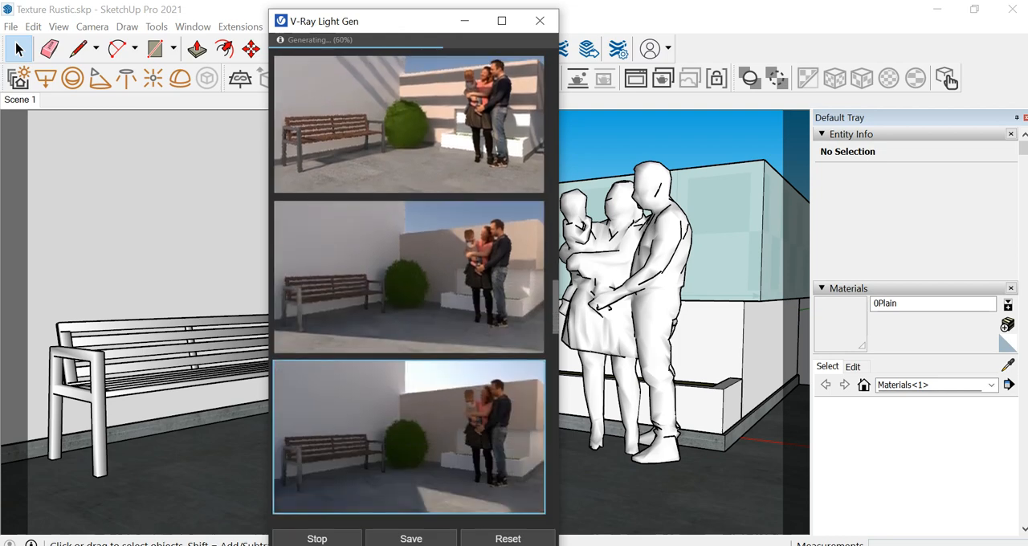
{"action": "scroll", "coordinate": [410, 393], "scroll_direction": "down", "scroll_amount": 5}
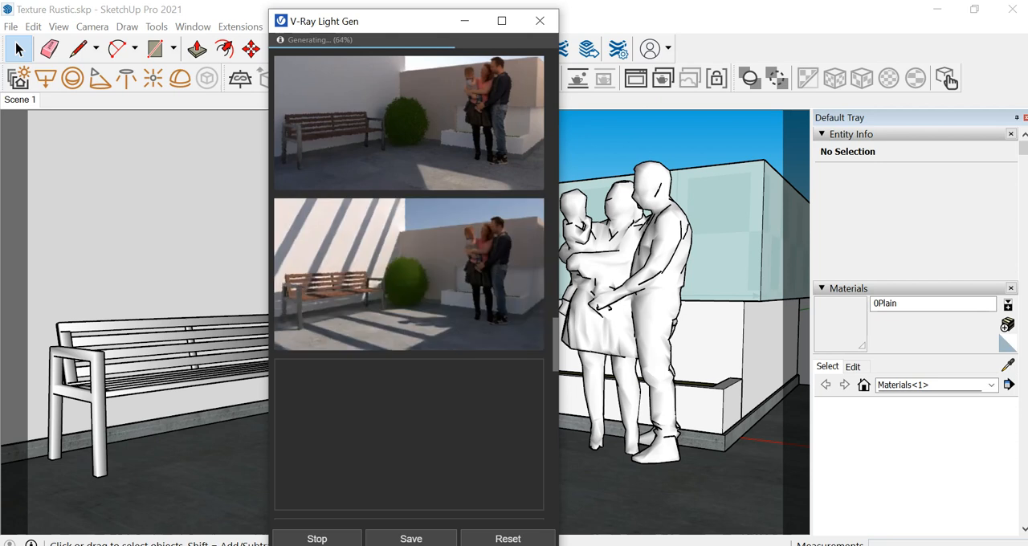
{"action": "scroll", "coordinate": [409, 273], "scroll_direction": "down", "scroll_amount": 2}
{"action": "scroll", "coordinate": [409, 273], "scroll_direction": "up", "scroll_amount": 2}
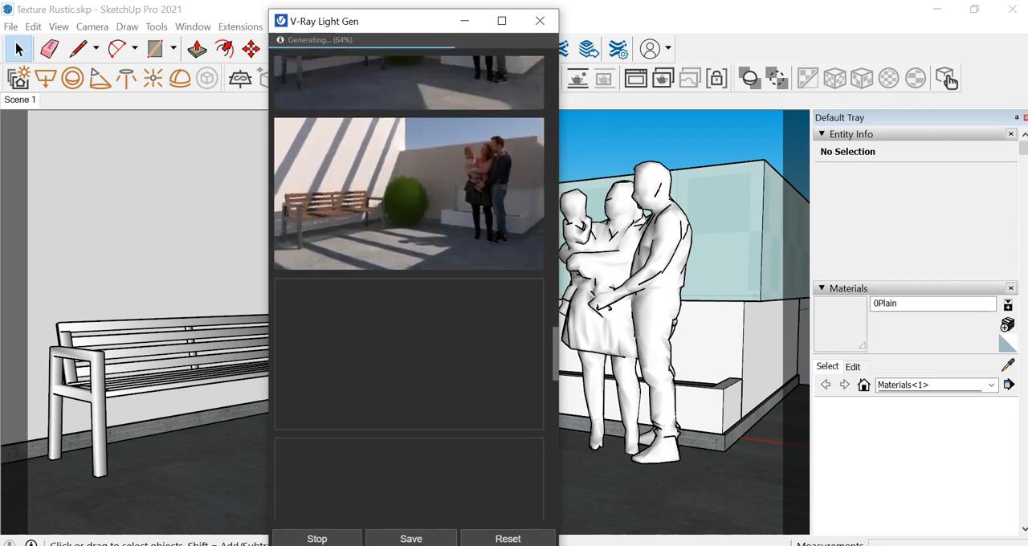
{"action": "scroll", "coordinate": [410, 273], "scroll_direction": "down", "scroll_amount": 5}
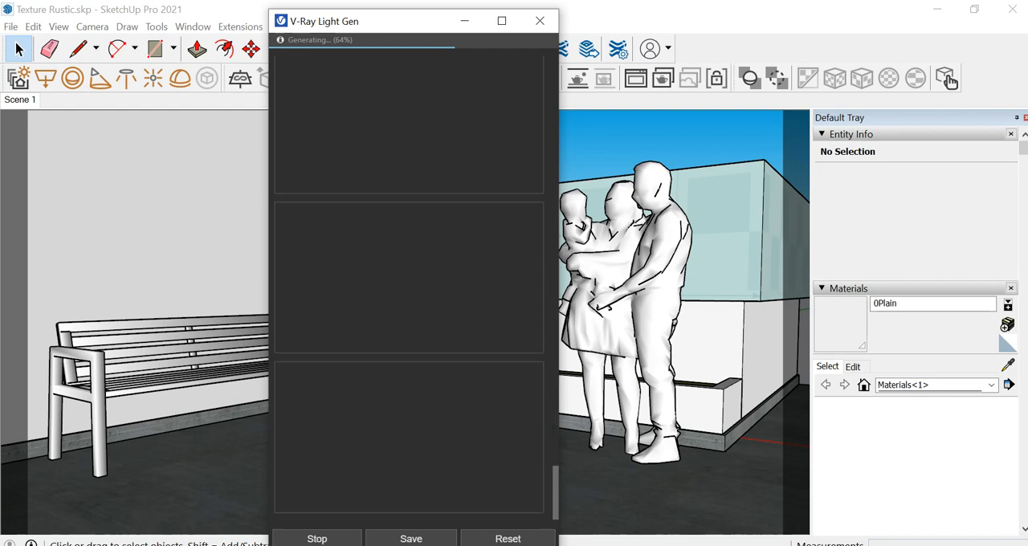
{"action": "scroll", "coordinate": [410, 273], "scroll_direction": "up", "scroll_amount": 4}
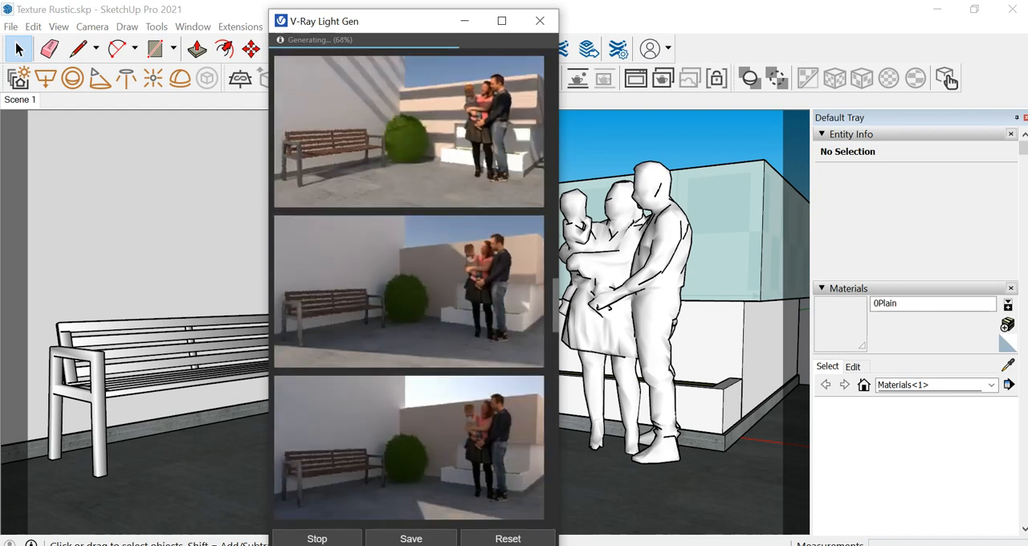
{"action": "scroll", "coordinate": [410, 273], "scroll_direction": "down", "scroll_amount": 3}
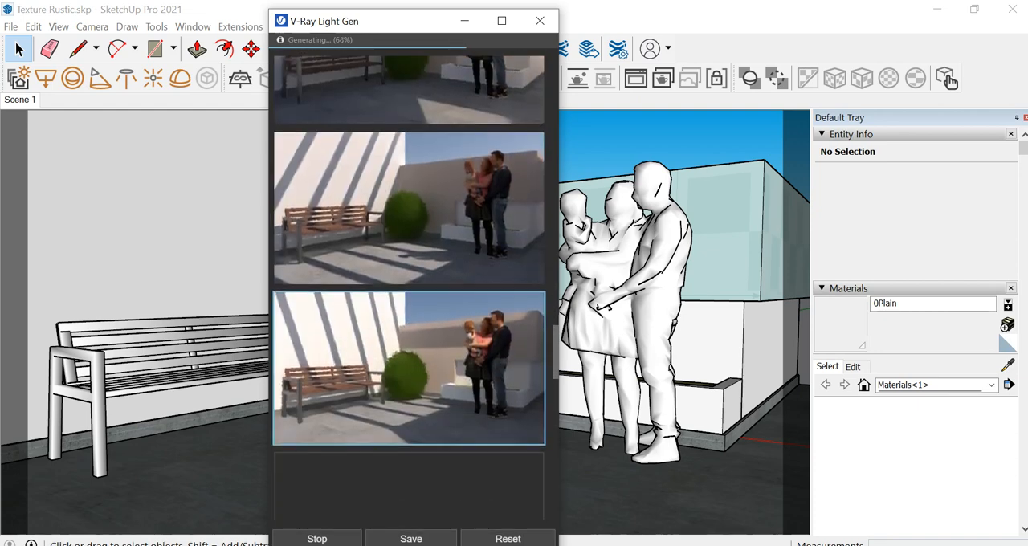
{"action": "scroll", "coordinate": [410, 273], "scroll_direction": "down", "scroll_amount": 1}
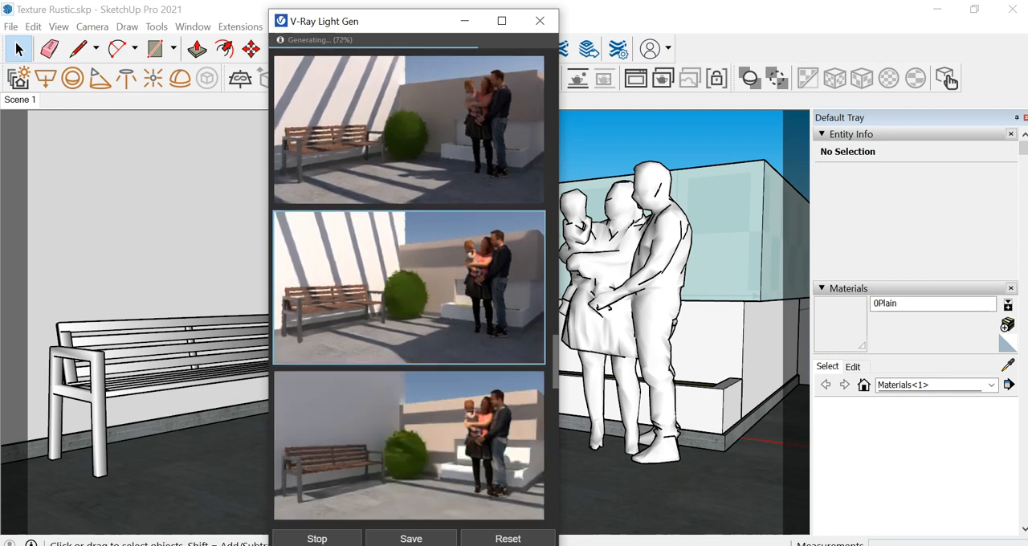
{"action": "scroll", "coordinate": [409, 321], "scroll_direction": "down", "scroll_amount": 1}
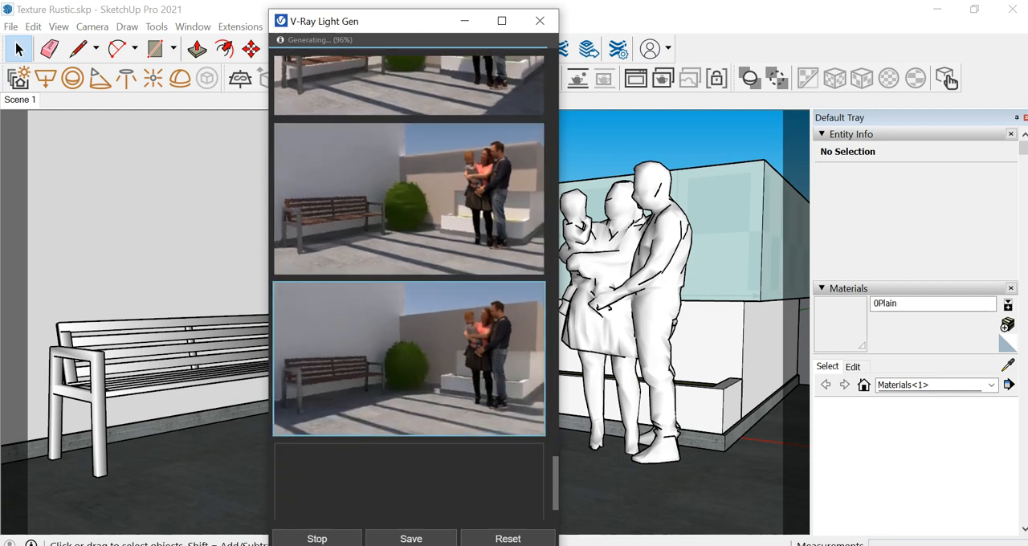
{"action": "scroll", "coordinate": [409, 393], "scroll_direction": "down", "scroll_amount": 1}
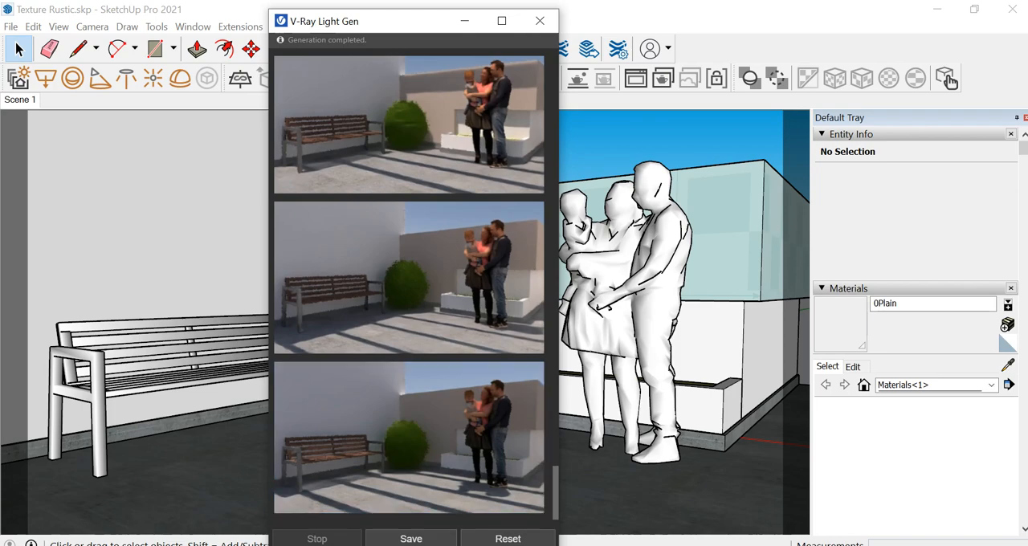
Save the generated variants as a V-Ray Lighting Scenarios (*.lightset) file on the Desktop
{"action": "left_click", "coordinate": [411, 540]}
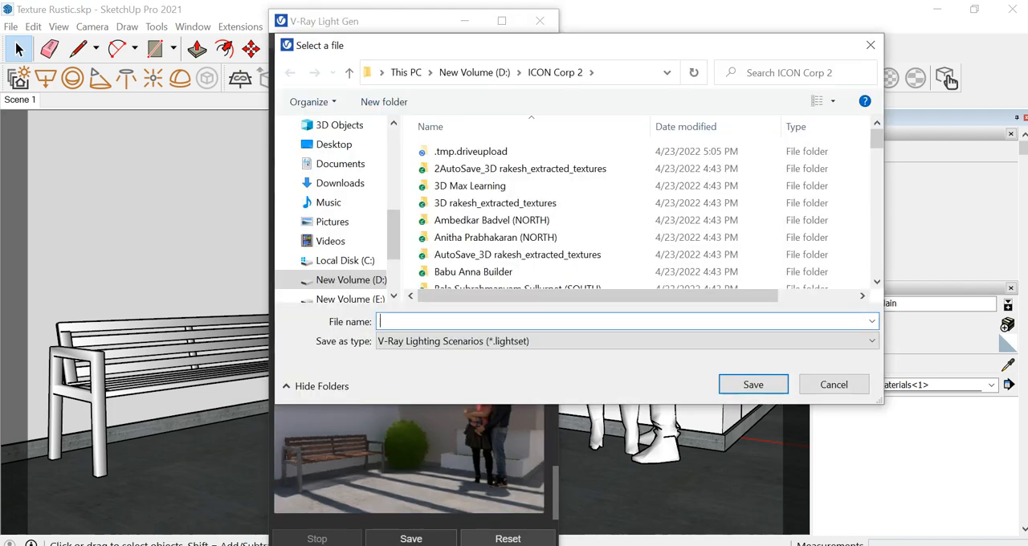
{"action": "left_click", "coordinate": [334, 144]}
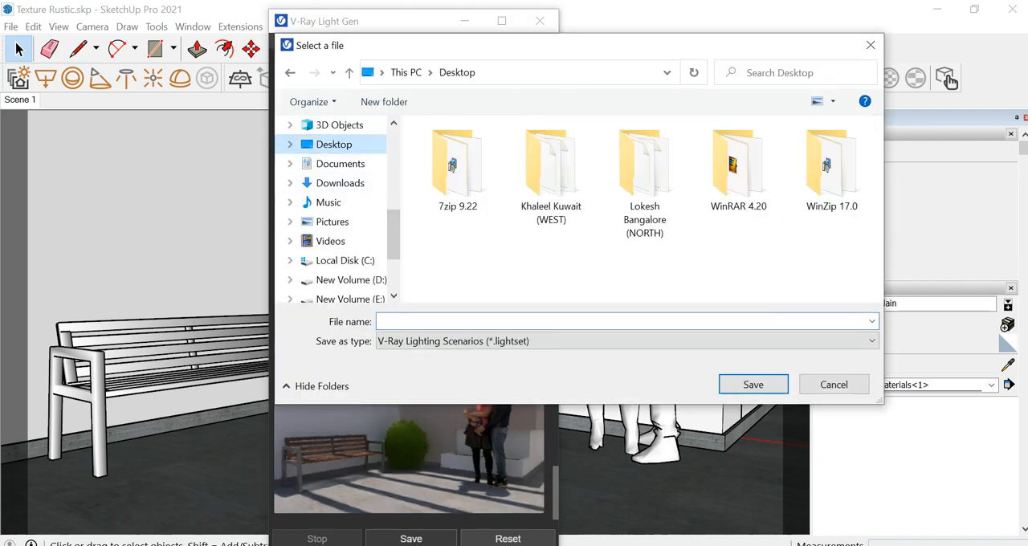
{"action": "type", "text": "M"}
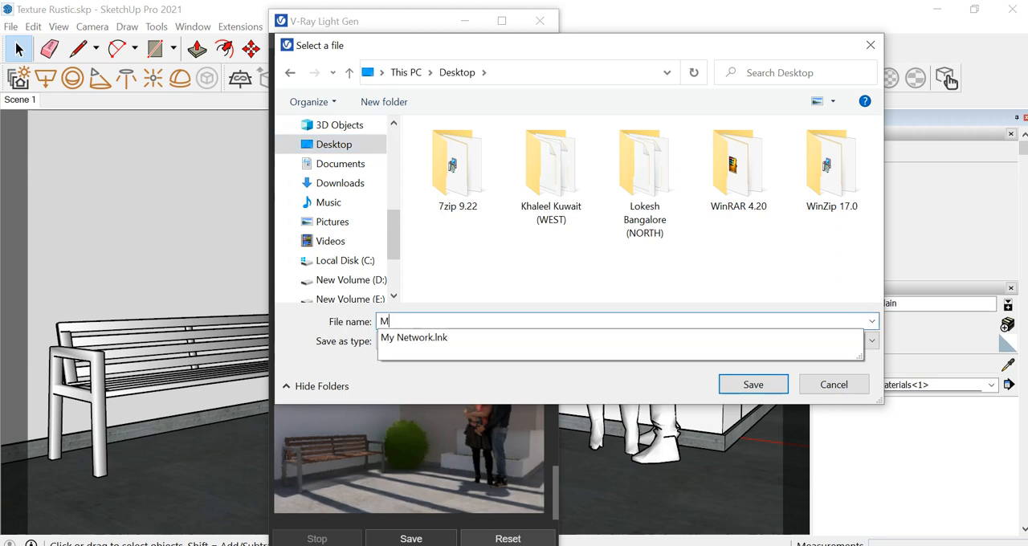
{"action": "type", "text": "y Kif"}
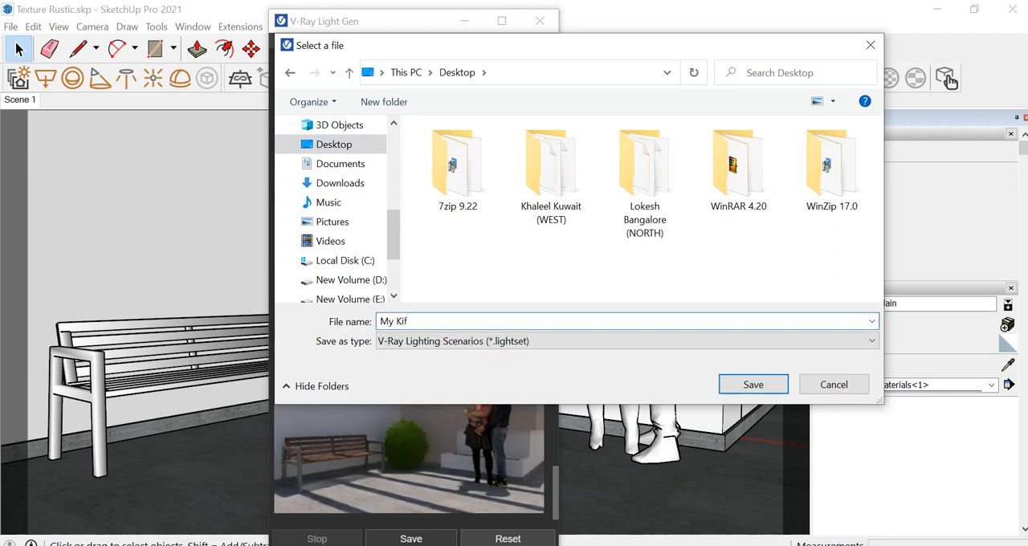
{"action": "key", "text": "BackSpace"}
{"action": "type", "text": "gh"}
{"action": "key", "text": "BackSpace"}
{"action": "type", "text": "L"}
{"action": "key", "text": "Return"}
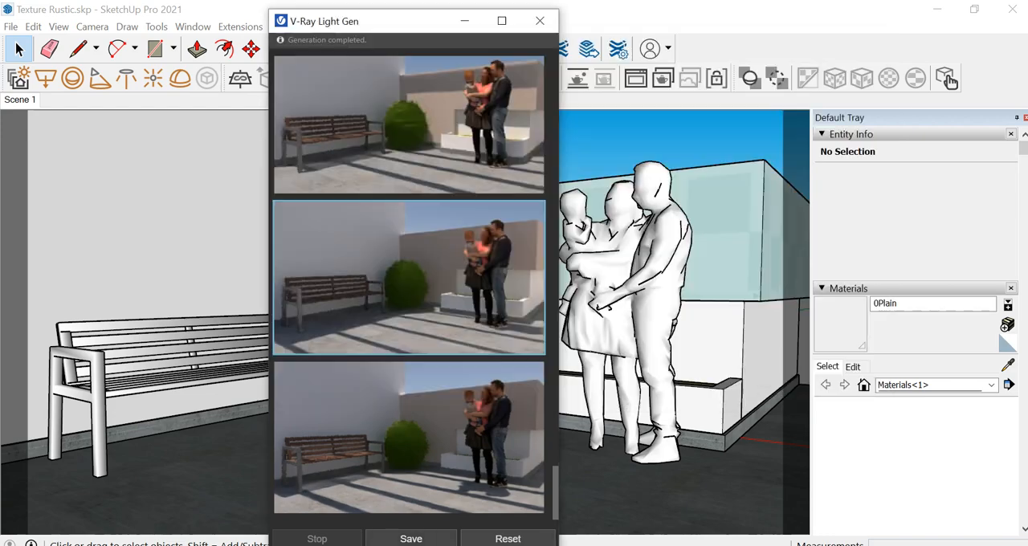
Choose the dim, low-sun variant in which warm light falls on the family and the planter beside them
{"action": "scroll", "coordinate": [408, 287], "scroll_direction": "up", "scroll_amount": 20}
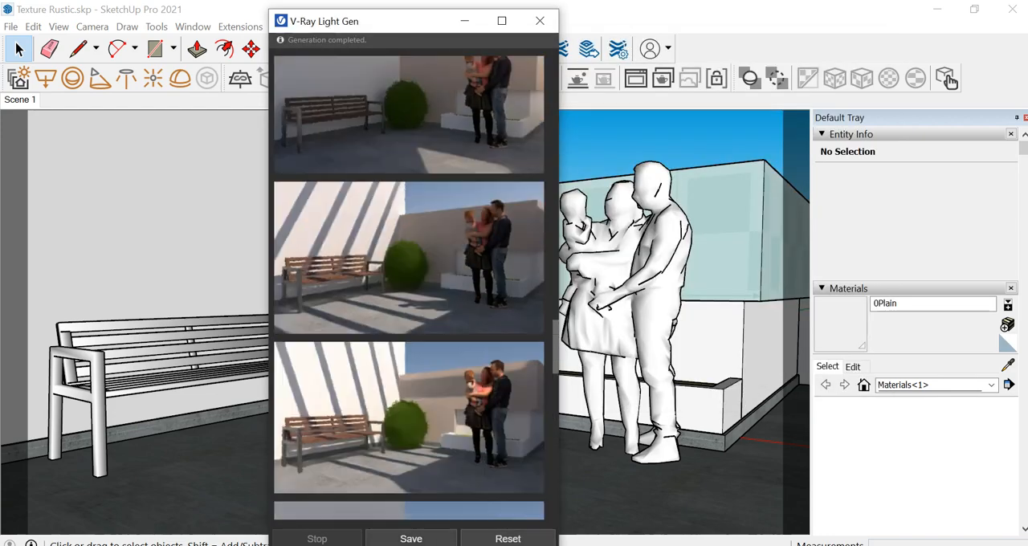
{"action": "scroll", "coordinate": [408, 288], "scroll_direction": "up", "scroll_amount": 10}
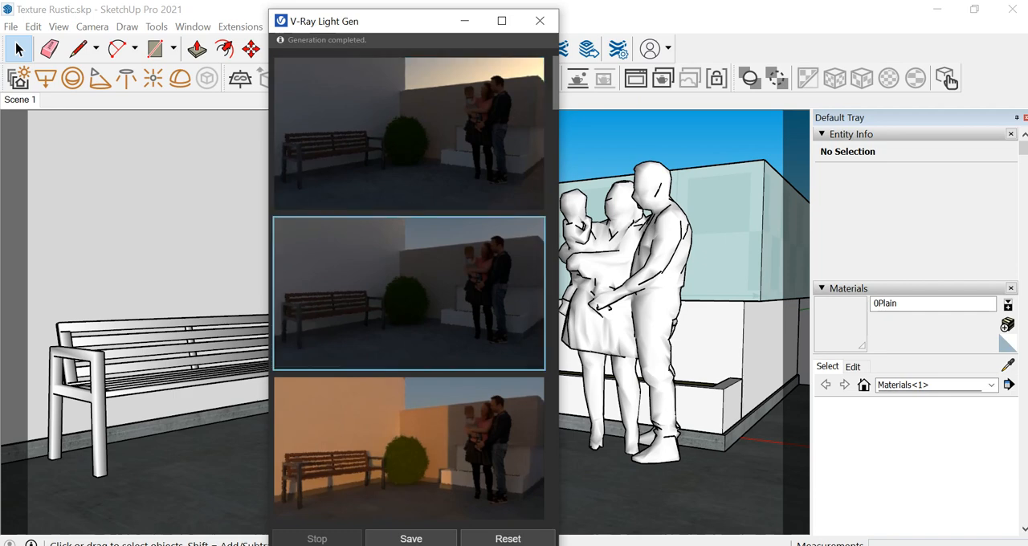
{"action": "scroll", "coordinate": [408, 287], "scroll_direction": "down", "scroll_amount": 3}
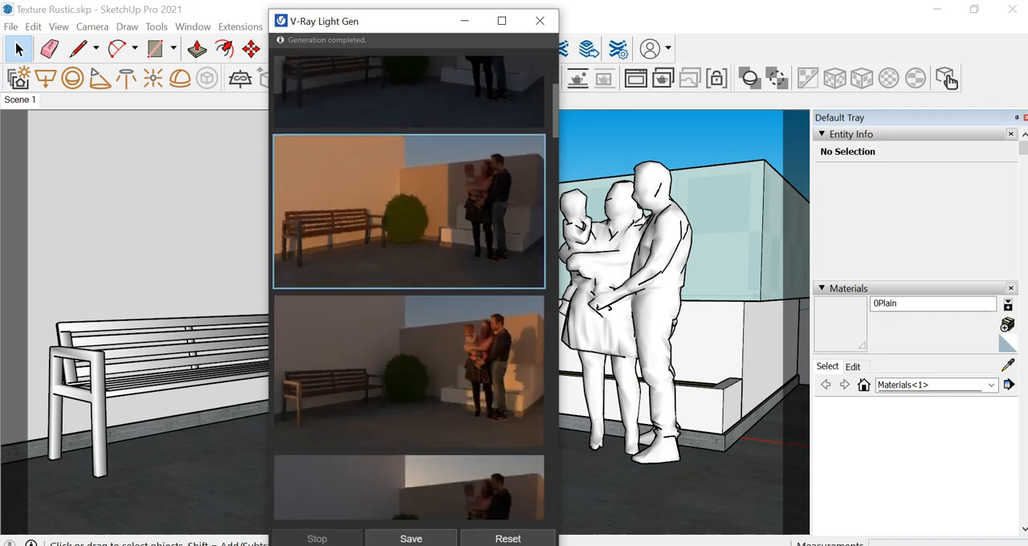
{"action": "scroll", "coordinate": [409, 287], "scroll_direction": "down", "scroll_amount": 3}
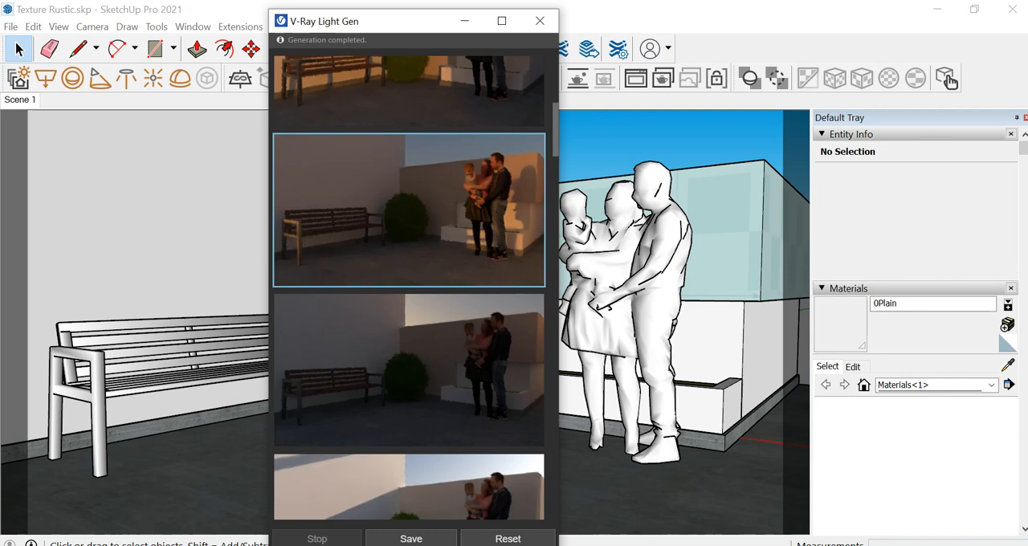
Move the Light Gen window aside and check the scene's lights in the V-Ray Asset Editor
{"action": "left_click_drag", "start_coordinate": [379, 21], "coordinate": [160, 12]}
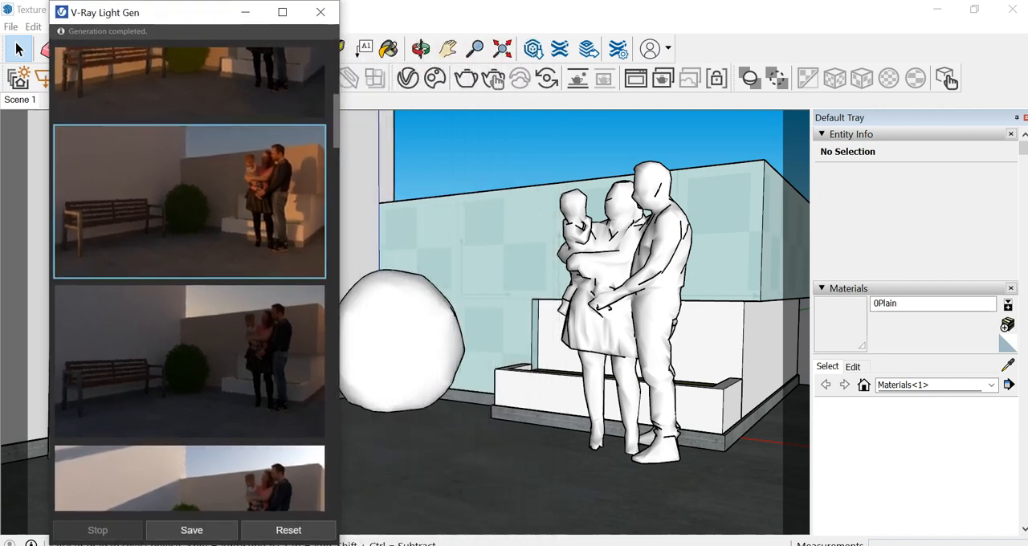
{"action": "left_click", "coordinate": [407, 78]}
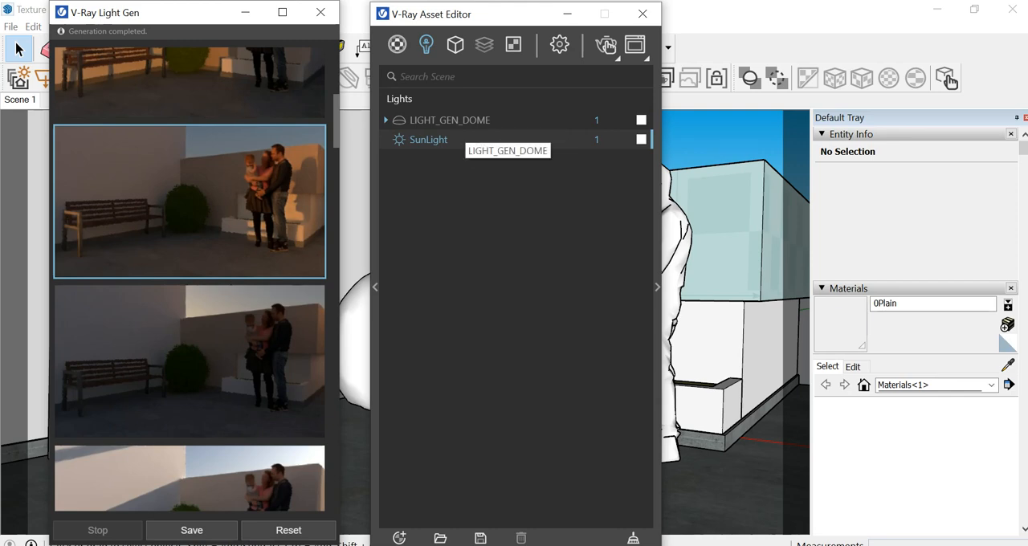
{"action": "left_click", "coordinate": [567, 14]}
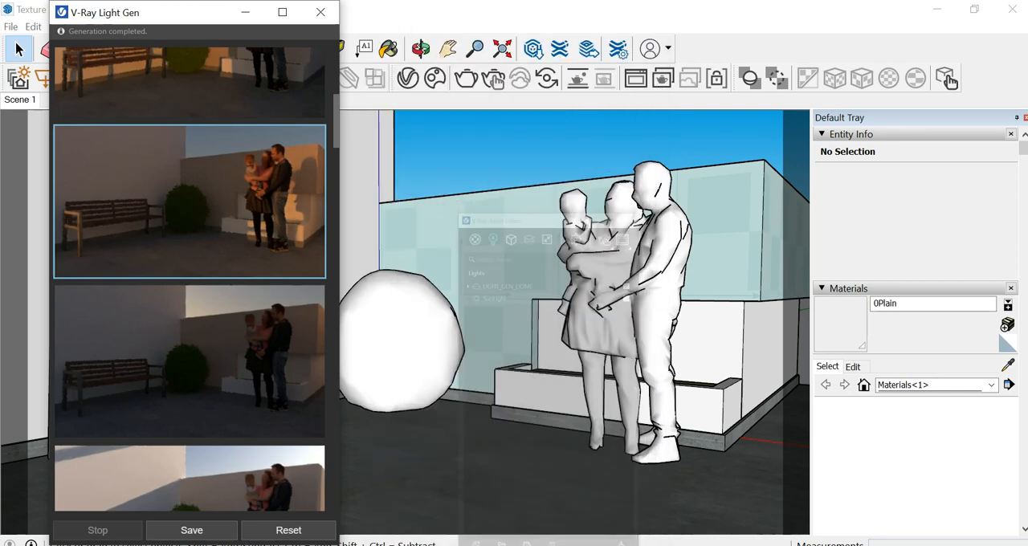
Minimize Light Gen and start an interactive V-Ray render inside the SketchUp viewport
{"action": "left_click", "coordinate": [245, 12]}
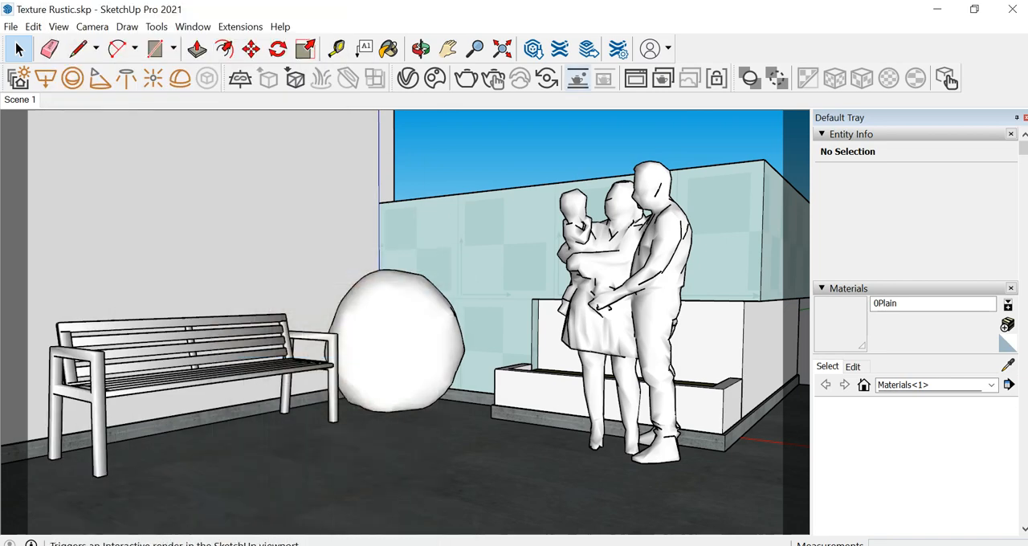
{"action": "left_click", "coordinate": [577, 78]}
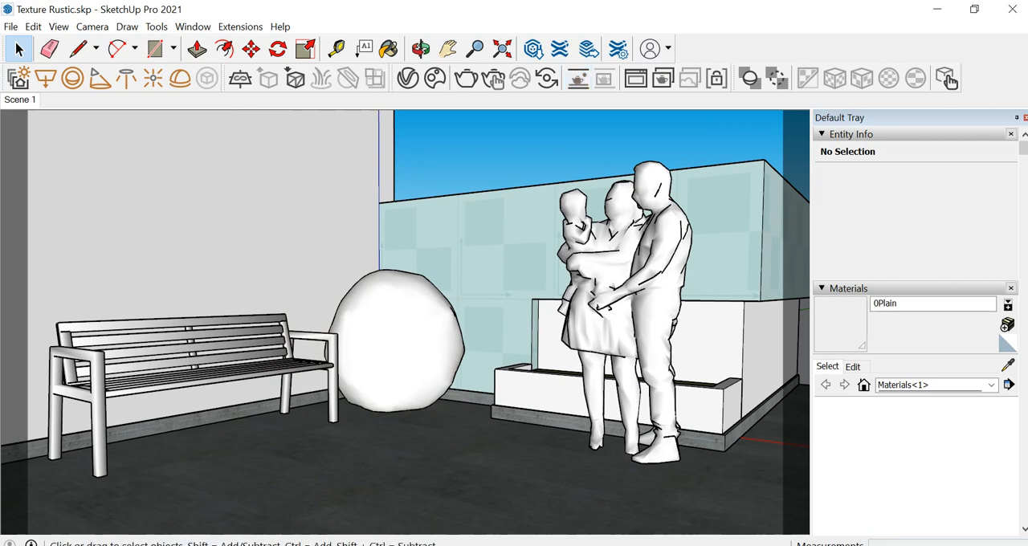
{"action": "left_click", "coordinate": [494, 79]}
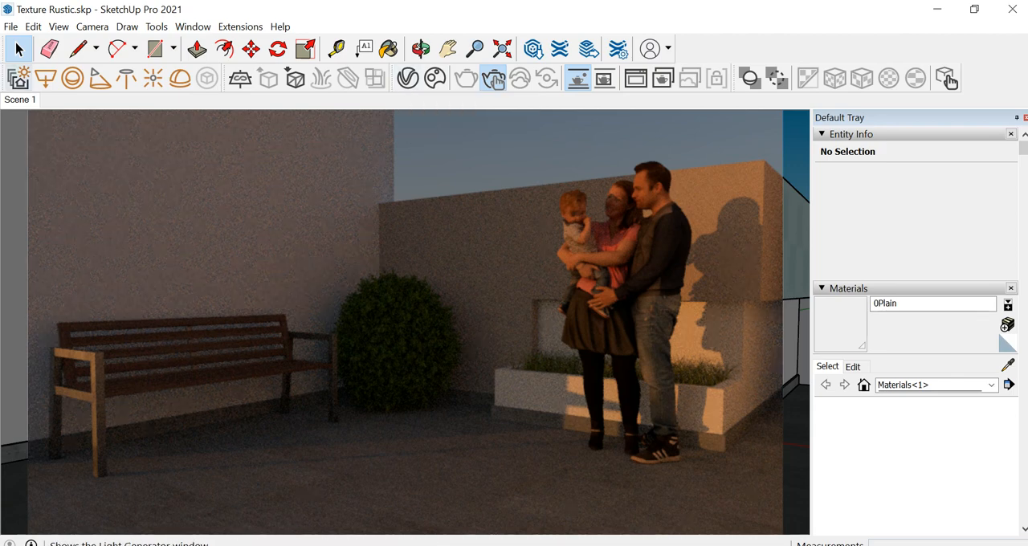
Reopen Light Gen and apply the bright variant with warm sunlight on the bench, family and back wall to the running render
{"action": "left_click", "coordinate": [493, 77]}
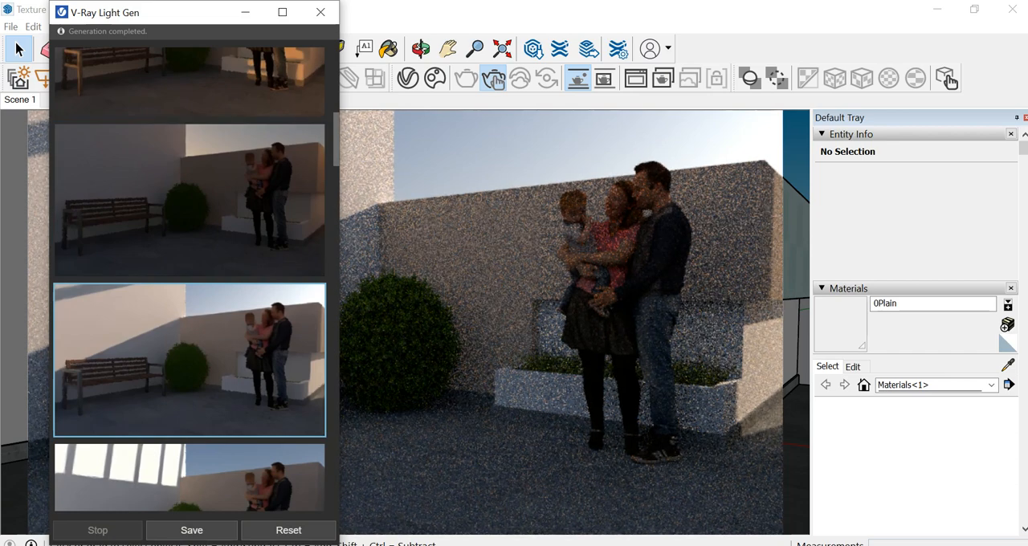
{"action": "left_click_drag", "start_coordinate": [179, 16], "coordinate": [181, 40]}
{"action": "scroll", "coordinate": [245, 301], "scroll_direction": "down", "scroll_amount": 5}
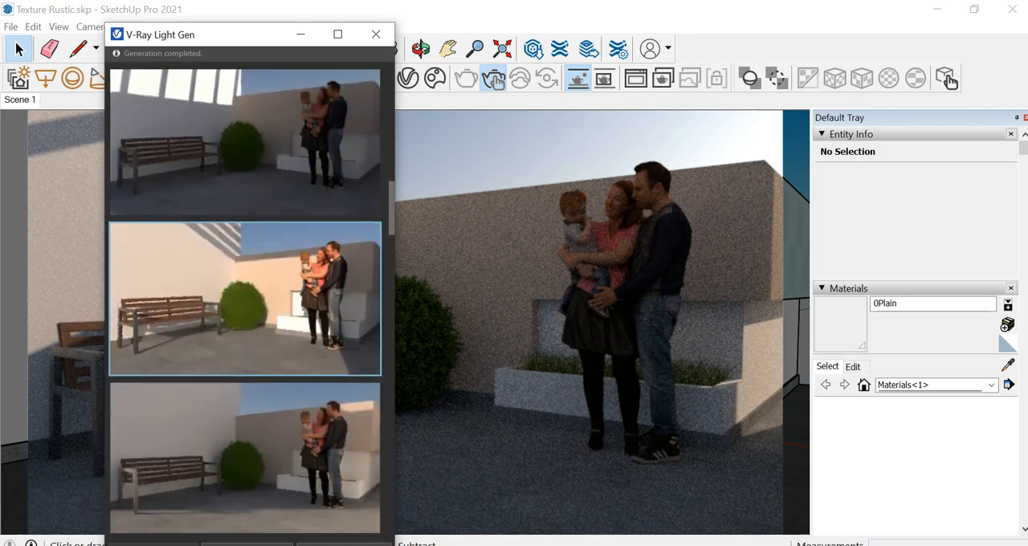
{"action": "left_click", "coordinate": [245, 299]}
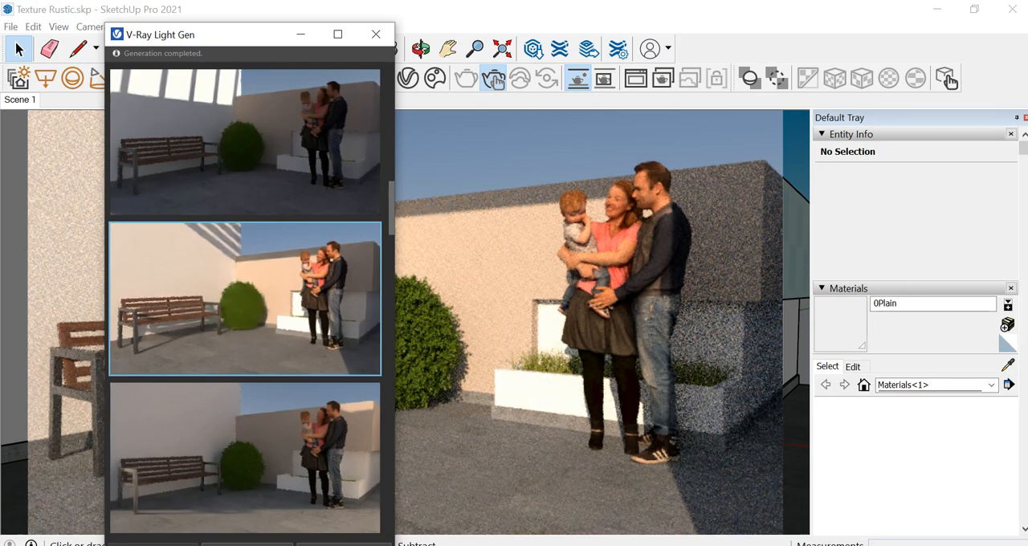
Apply the bright variant with horizontal shadow bands across the back wall and family to the running interactive render
{"action": "left_click_drag", "start_coordinate": [223, 51], "coordinate": [238, 81]}
{"action": "scroll", "coordinate": [259, 322], "scroll_direction": "down", "scroll_amount": 5}
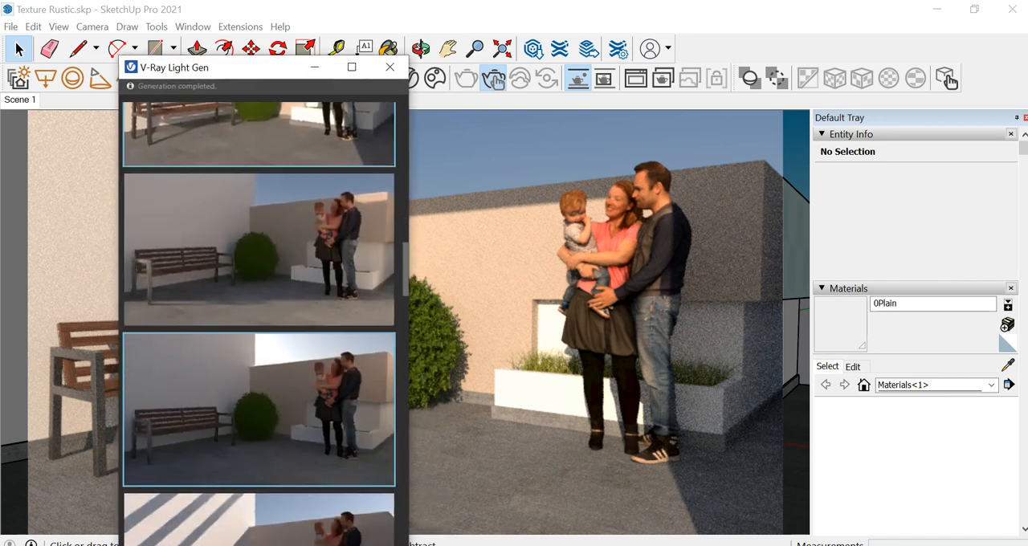
{"action": "scroll", "coordinate": [259, 321], "scroll_direction": "down", "scroll_amount": 5}
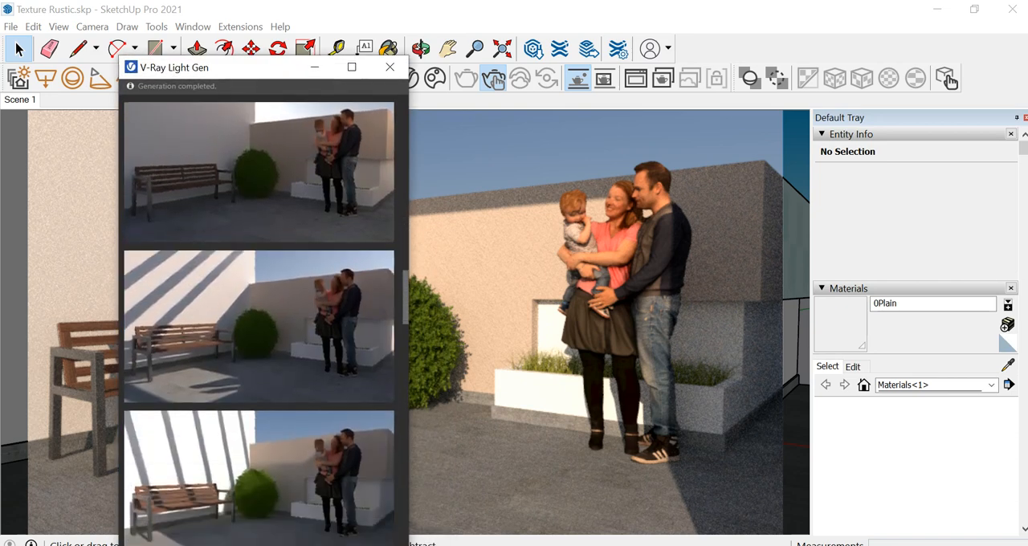
{"action": "scroll", "coordinate": [259, 321], "scroll_direction": "down", "scroll_amount": 1}
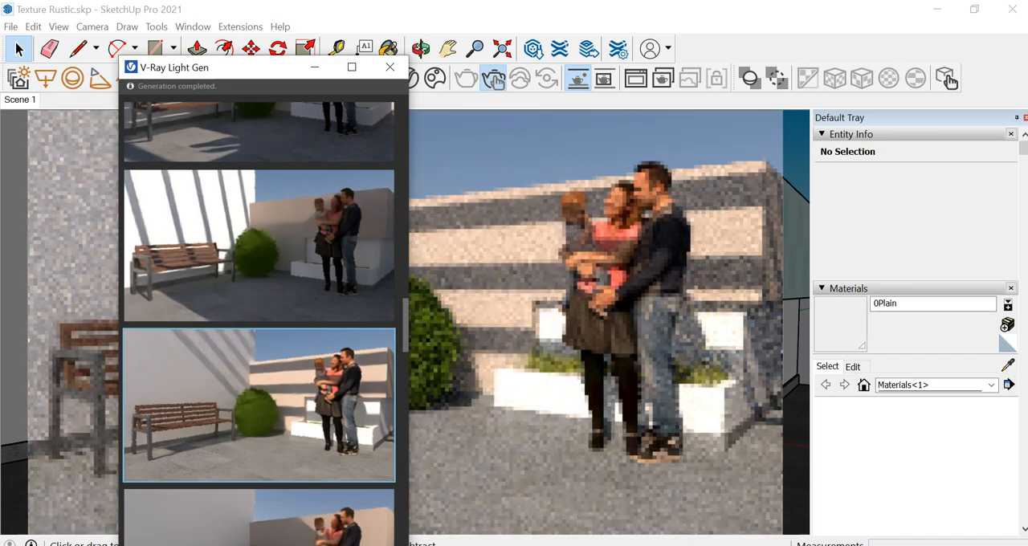
{"action": "left_click_drag", "start_coordinate": [263, 71], "coordinate": [270, 127]}
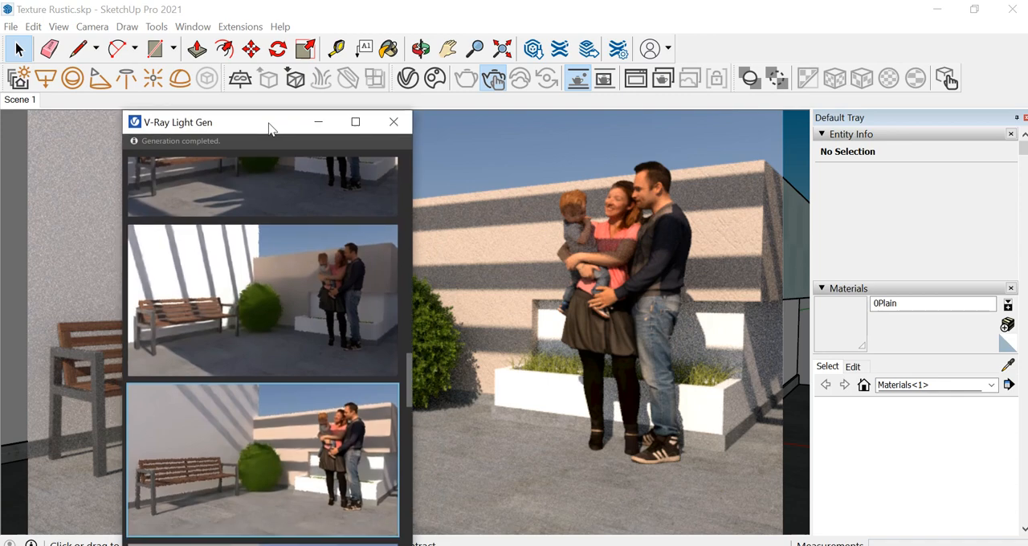
Preview the variant with diagonal shadow stripes on the bench wall and the family in full shade in the interactive render
{"action": "scroll", "coordinate": [265, 305], "scroll_direction": "down", "scroll_amount": 3}
{"action": "scroll", "coordinate": [265, 309], "scroll_direction": "down", "scroll_amount": 2}
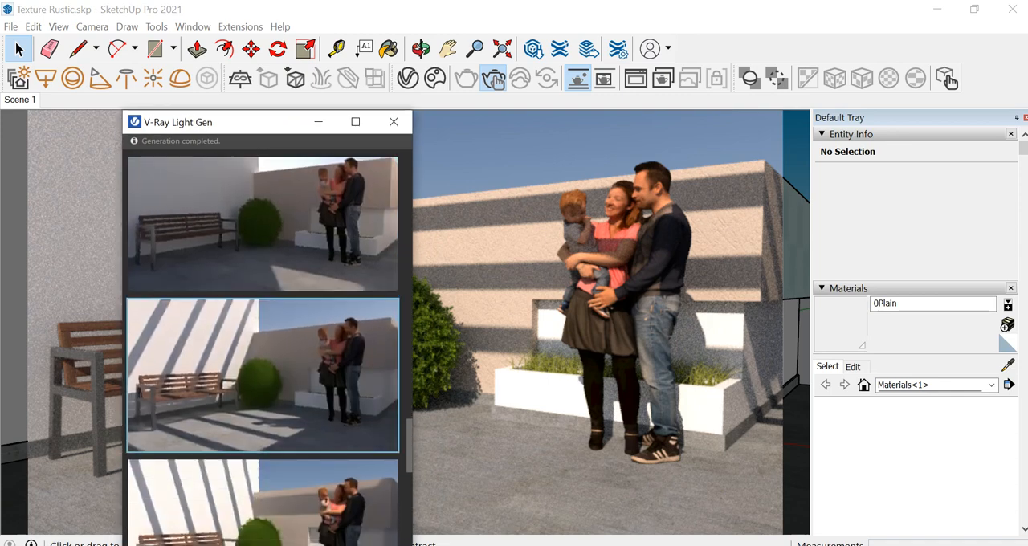
{"action": "left_click", "coordinate": [263, 375]}
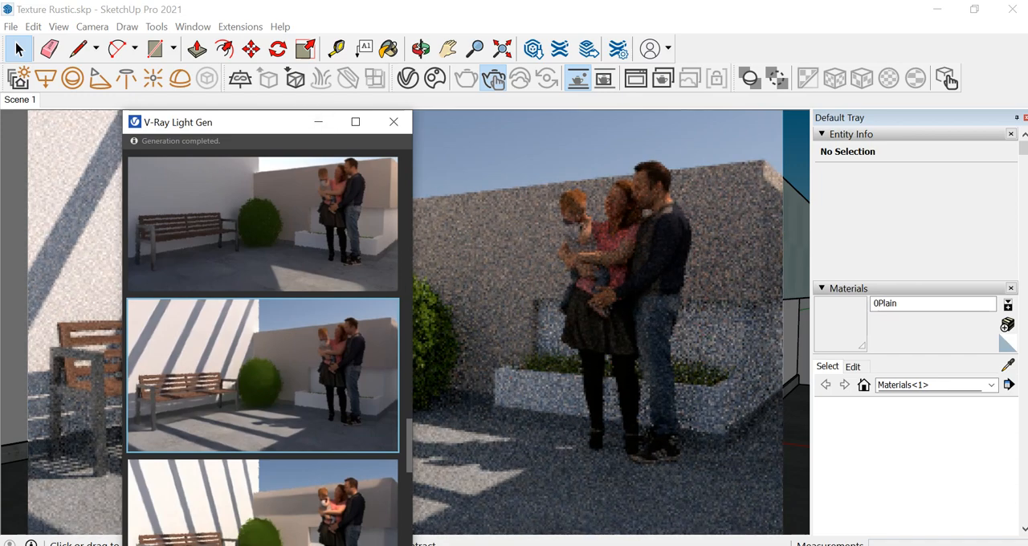
{"action": "left_click_drag", "start_coordinate": [249, 129], "coordinate": [228, 67]}
Apply the variant with striped shadows on the white bench wall and partly sunlit family, and uncover the render to inspect it
{"action": "scroll", "coordinate": [244, 322], "scroll_direction": "down", "scroll_amount": 1}
{"action": "scroll", "coordinate": [244, 322], "scroll_direction": "down", "scroll_amount": 2}
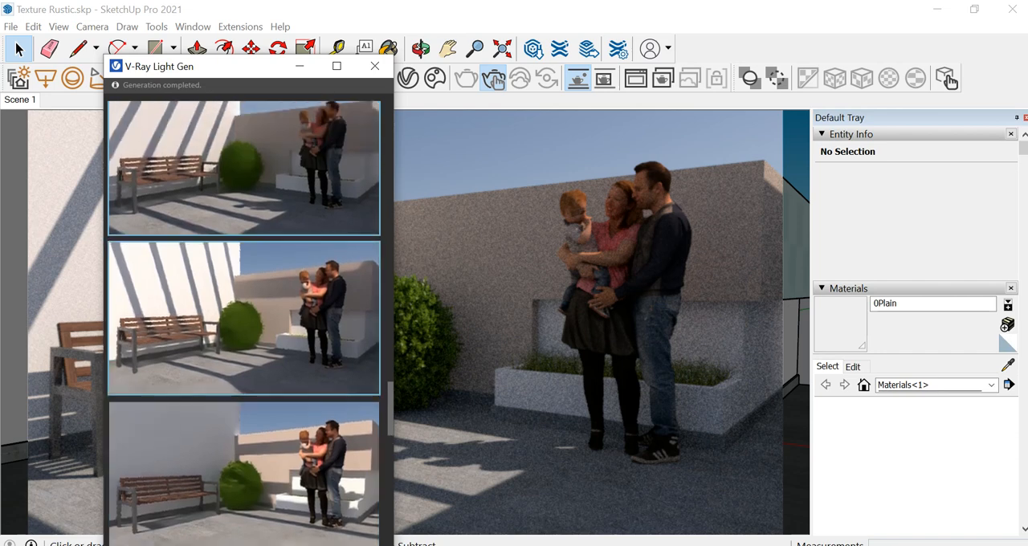
{"action": "scroll", "coordinate": [244, 322], "scroll_direction": "down", "scroll_amount": 1}
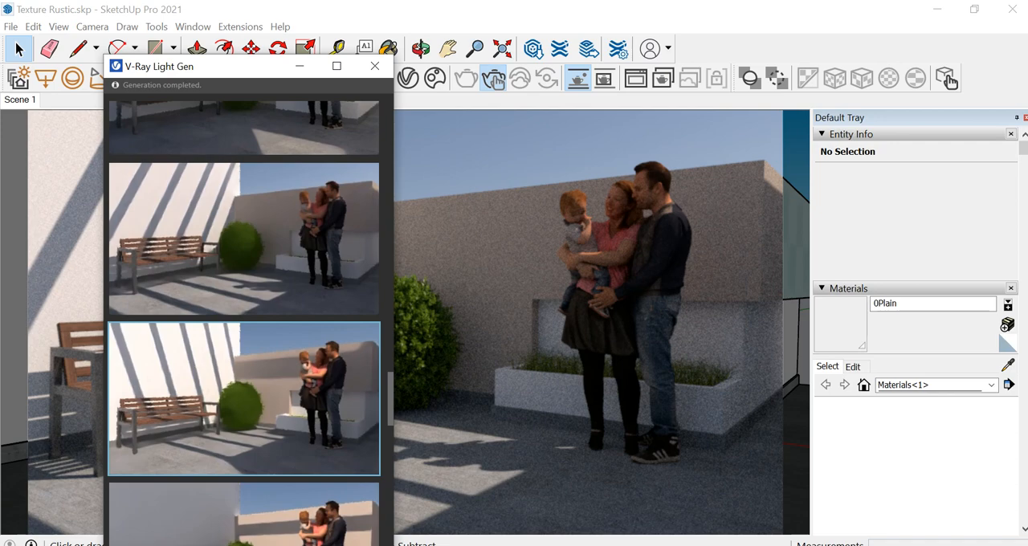
{"action": "left_click", "coordinate": [244, 398]}
{"action": "left_click_drag", "start_coordinate": [243, 72], "coordinate": [285, 191]}
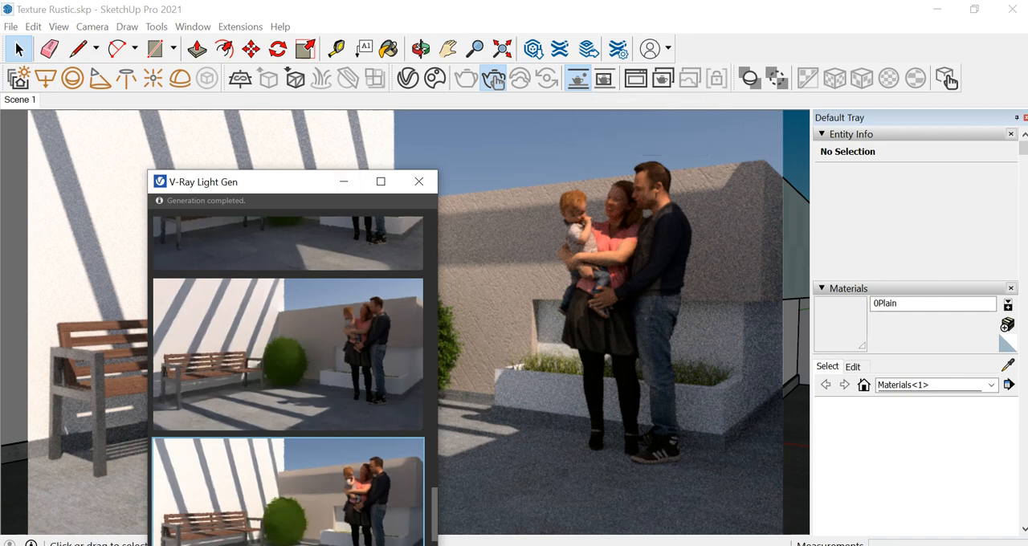
{"action": "left_click_drag", "start_coordinate": [257, 188], "coordinate": [494, 128]}
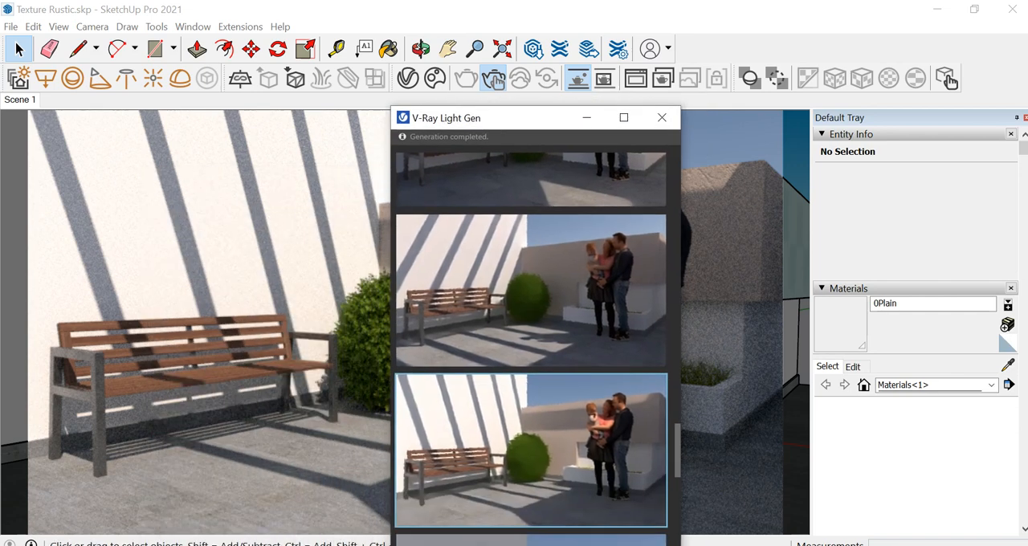
Try the variant near the end of the set with a fully shaded bench wall and shadow stripes only on the floor
{"action": "scroll", "coordinate": [530, 337], "scroll_direction": "down", "scroll_amount": 3}
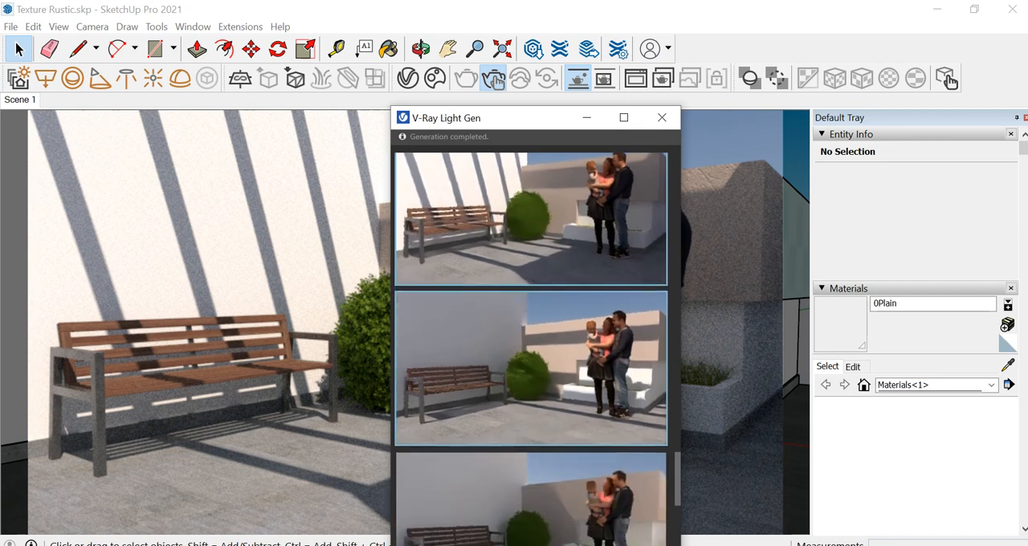
{"action": "scroll", "coordinate": [530, 349], "scroll_direction": "down", "scroll_amount": 5}
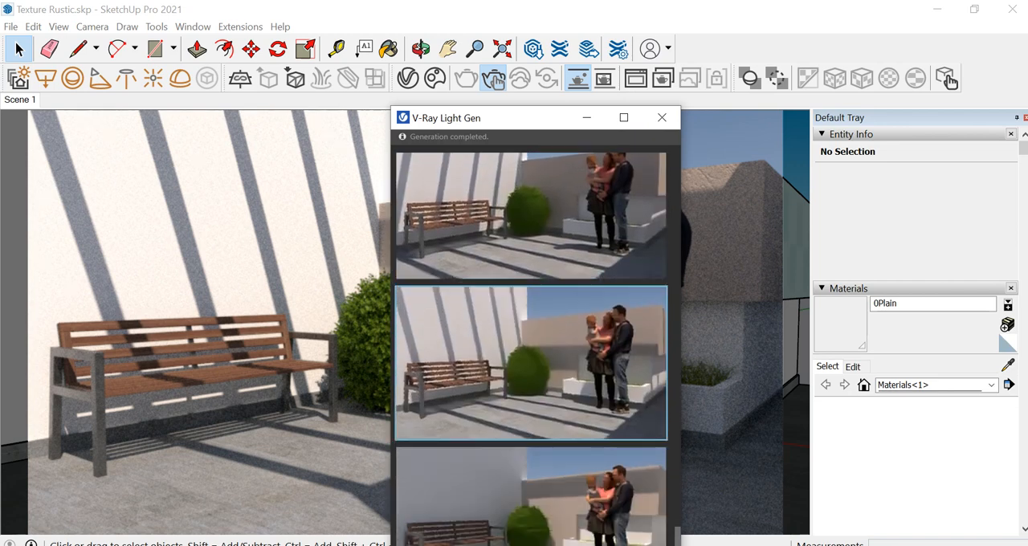
{"action": "scroll", "coordinate": [530, 349], "scroll_direction": "down", "scroll_amount": 4}
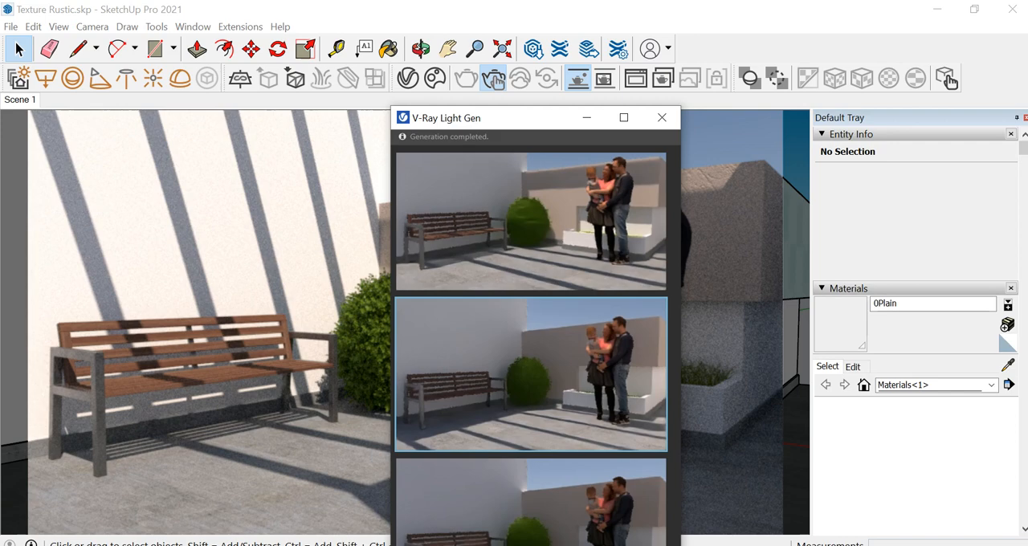
{"action": "scroll", "coordinate": [530, 338], "scroll_direction": "down", "scroll_amount": 5}
{"action": "scroll", "coordinate": [530, 345], "scroll_direction": "down", "scroll_amount": 2}
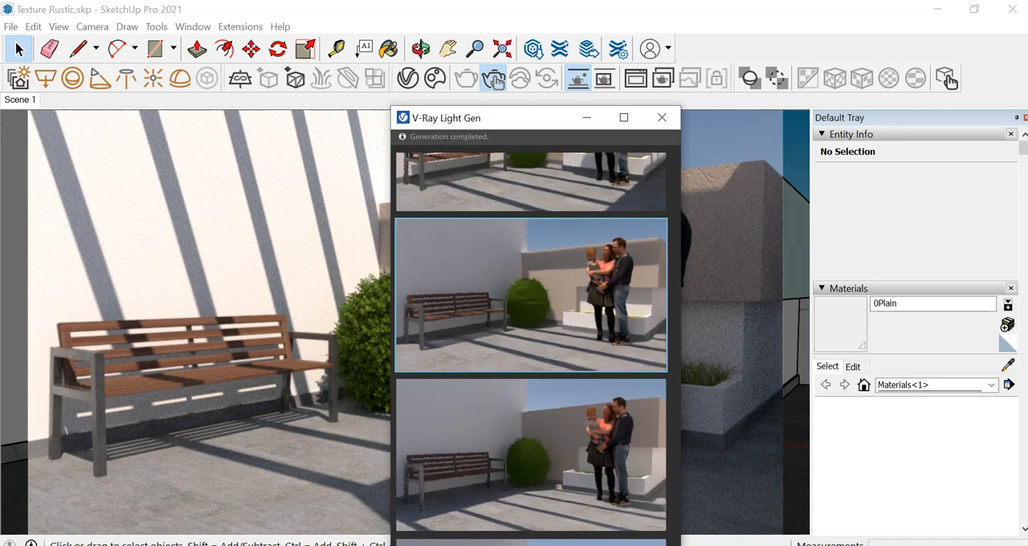
{"action": "scroll", "coordinate": [530, 345], "scroll_direction": "up", "scroll_amount": 2}
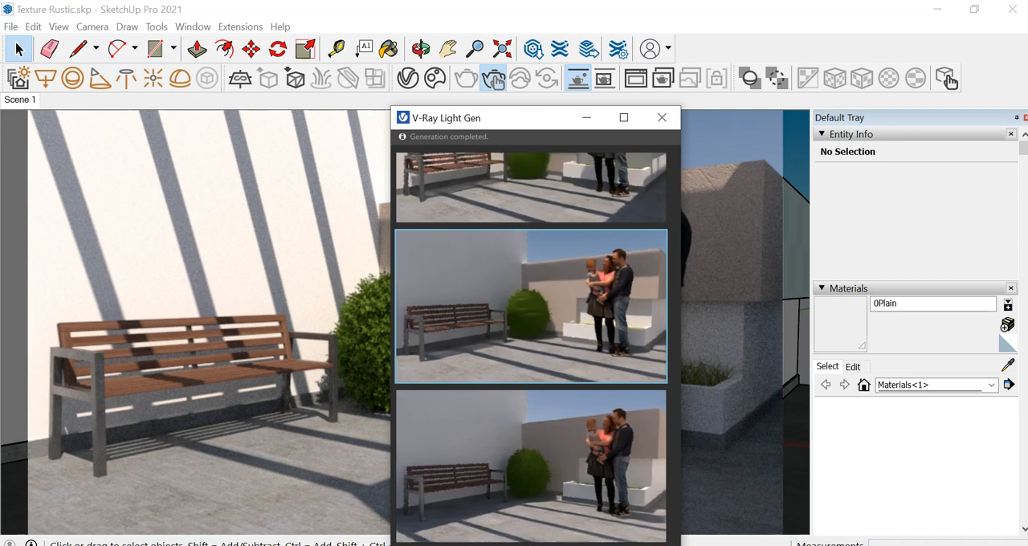
{"action": "left_click", "coordinate": [530, 450]}
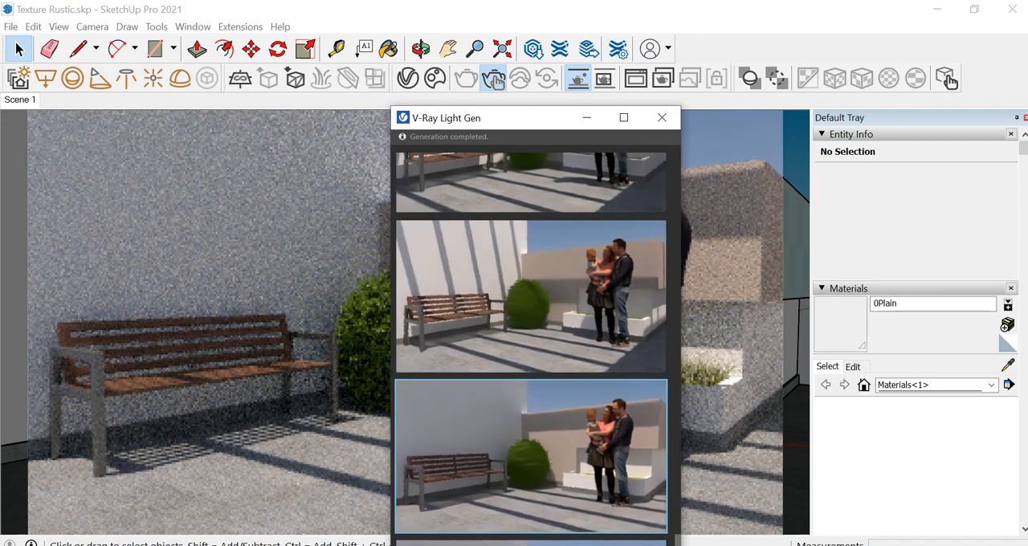
Apply the variant with striped shadows on bench wall and floor and a sunlit upper back wall, then close Light Gen
{"action": "left_click", "coordinate": [530, 297]}
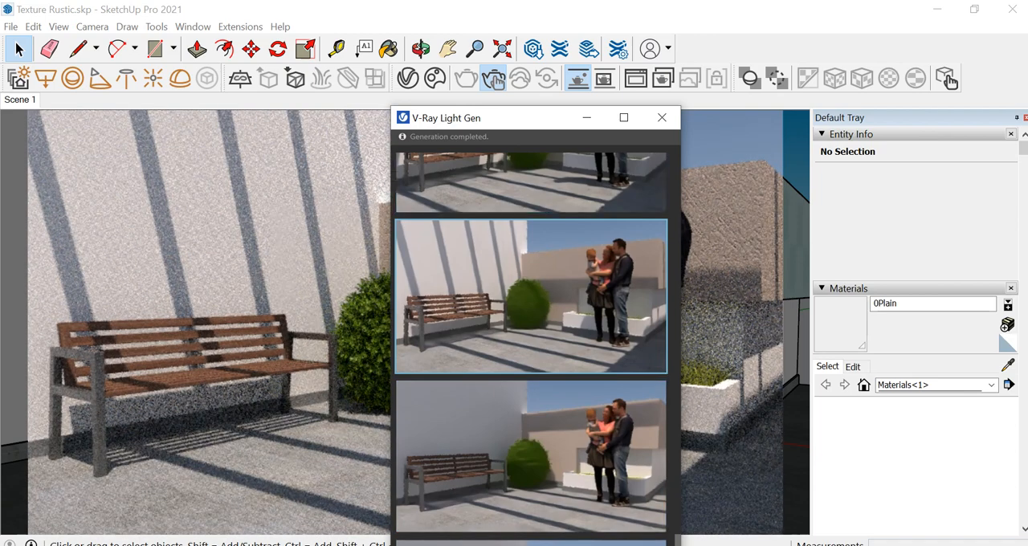
{"action": "left_click_drag", "start_coordinate": [516, 126], "coordinate": [222, 453]}
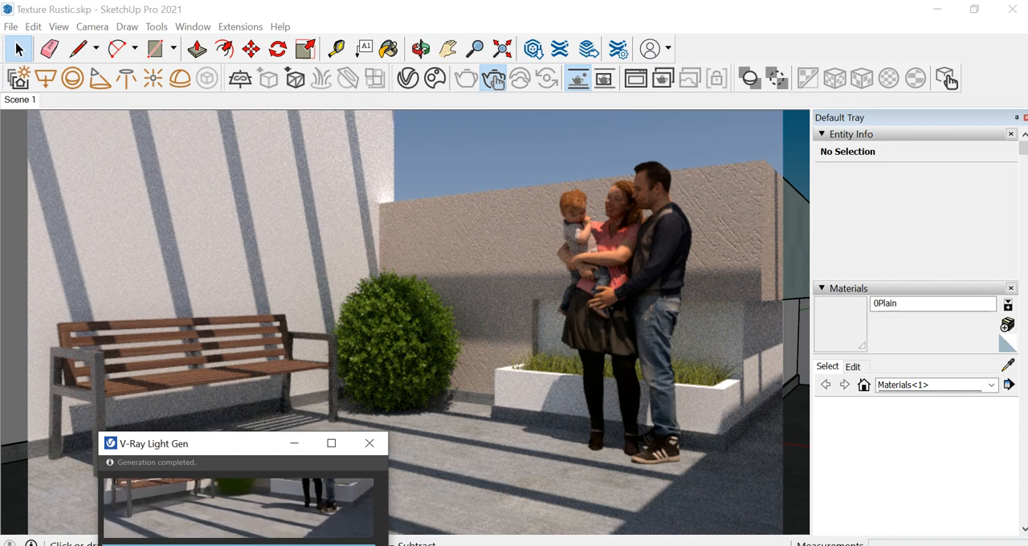
{"action": "left_click_drag", "start_coordinate": [246, 444], "coordinate": [336, 98]}
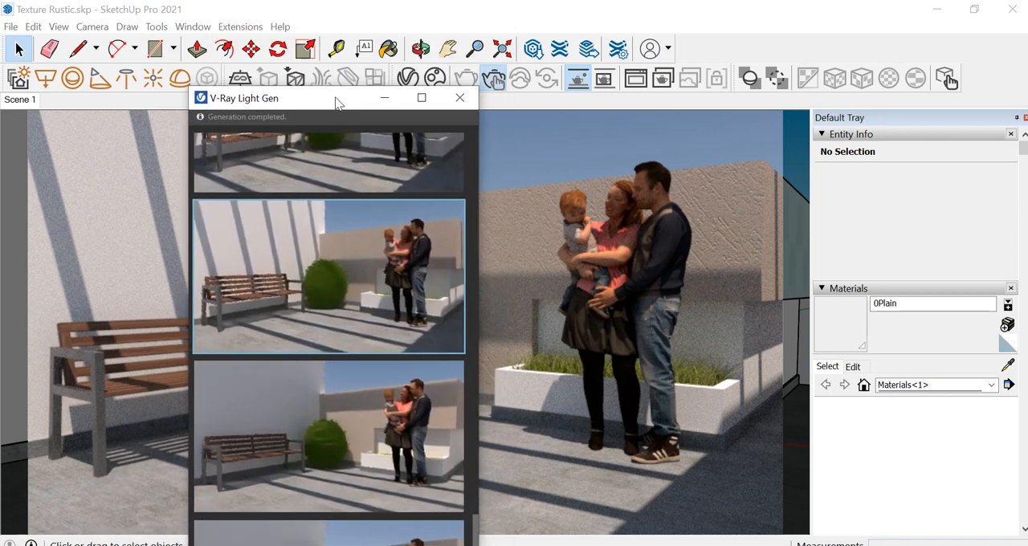
{"action": "left_click", "coordinate": [460, 97]}
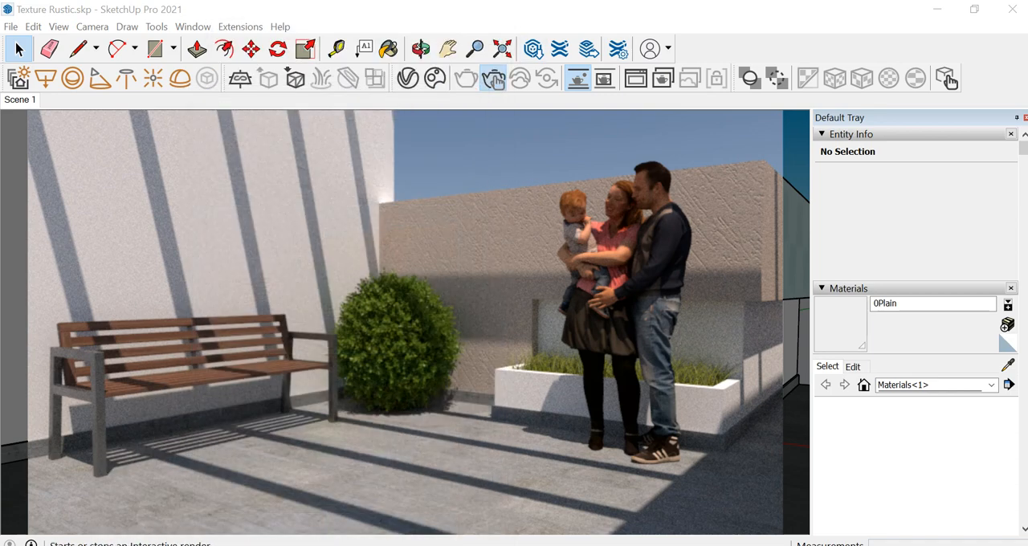
Stop the interactive render and enable the C++/CPU device alongside the GeForce GTX 1060 for the CUDA engine
{"action": "left_click", "coordinate": [493, 78]}
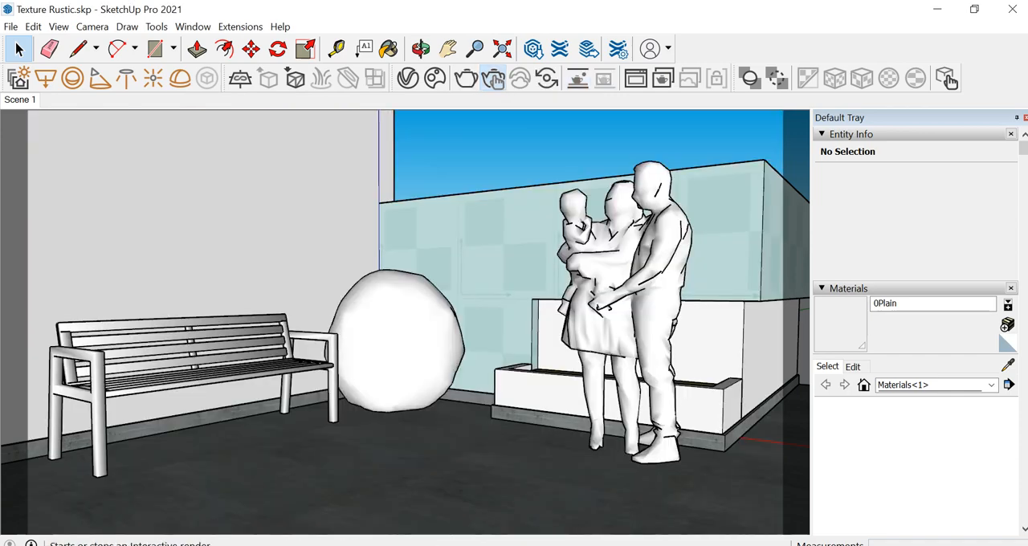
{"action": "left_click", "coordinate": [408, 77]}
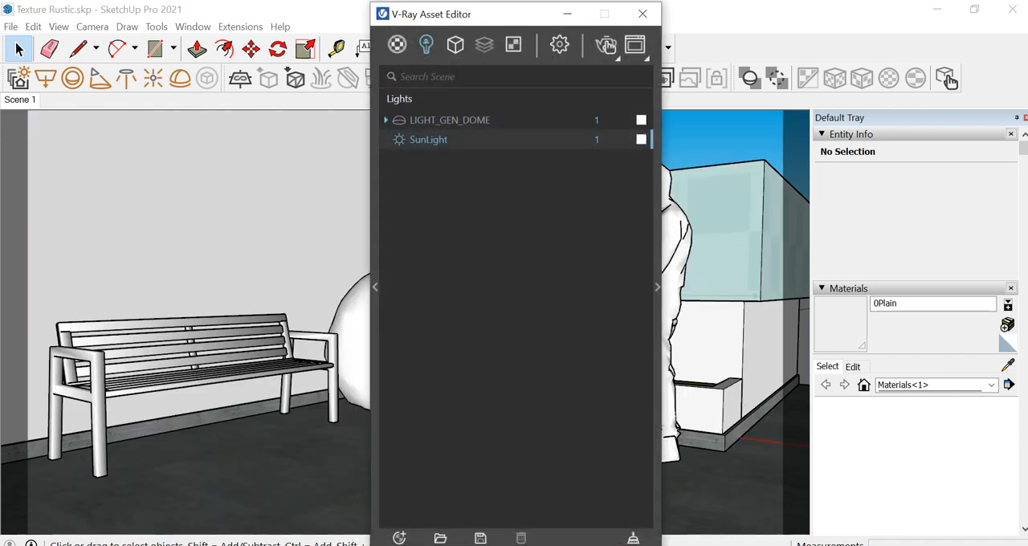
{"action": "left_click", "coordinate": [559, 44]}
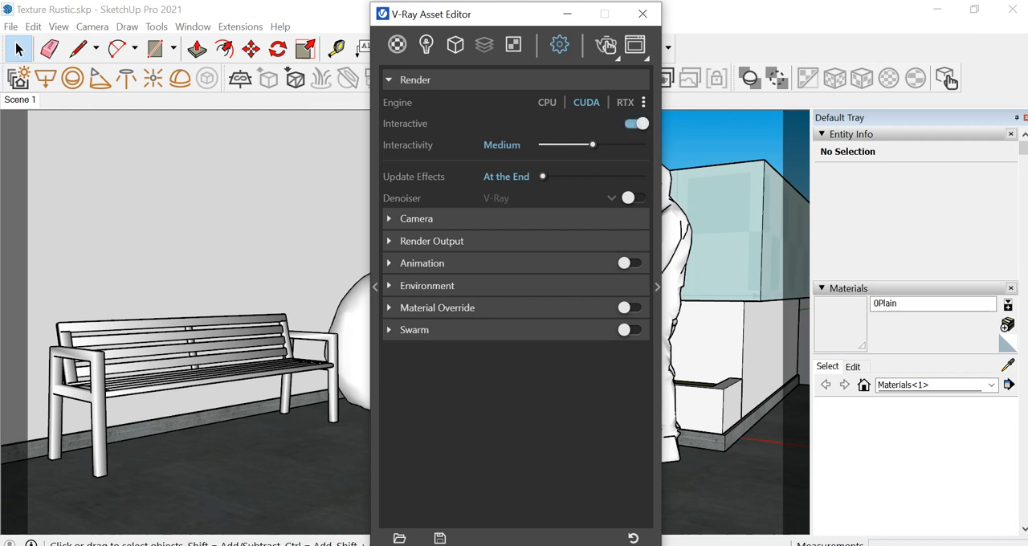
{"action": "left_click", "coordinate": [643, 102]}
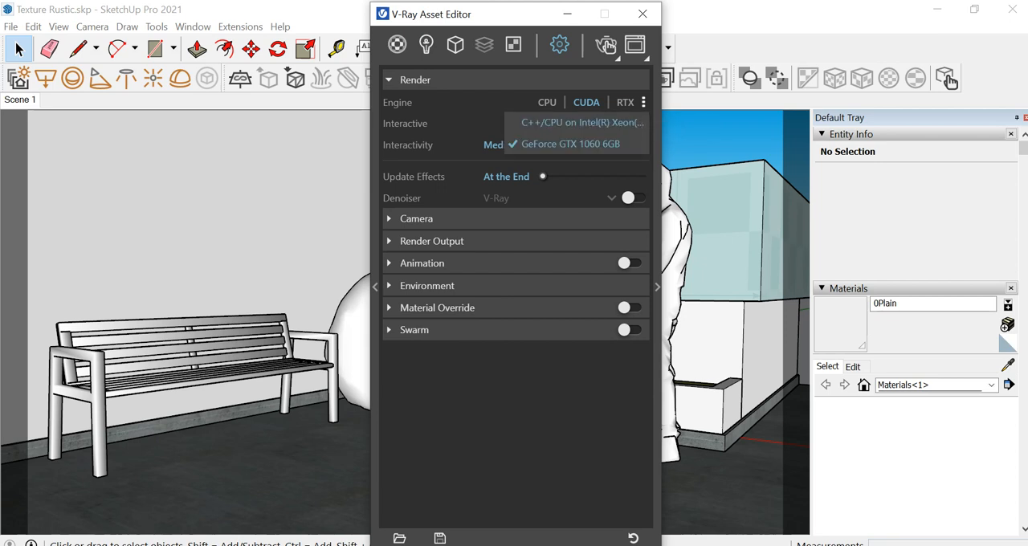
{"action": "left_click", "coordinate": [562, 122]}
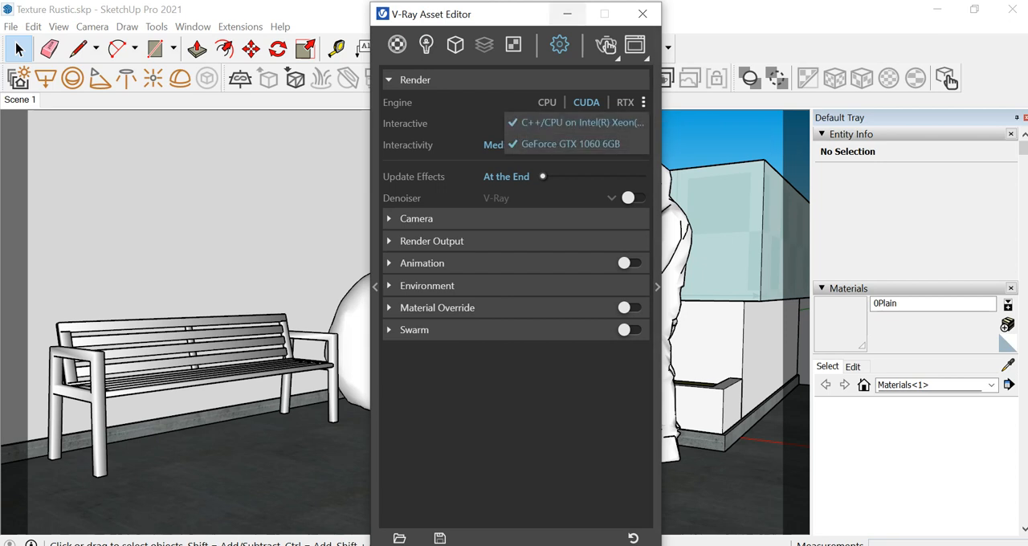
{"action": "key", "text": "Escape"}
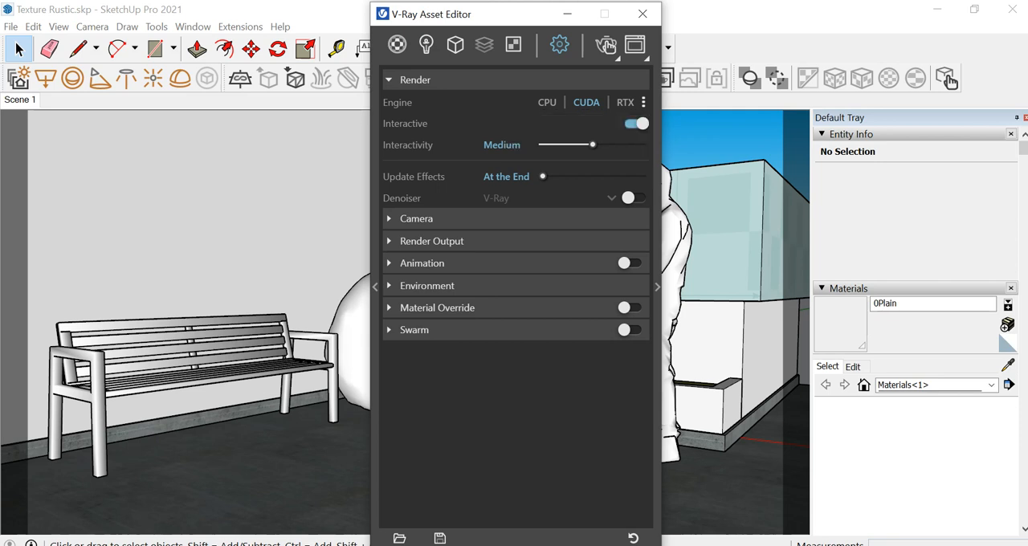
Set the render output width to 1920 pixels at the 16:9 widescreen aspect ratio
{"action": "left_click", "coordinate": [416, 218]}
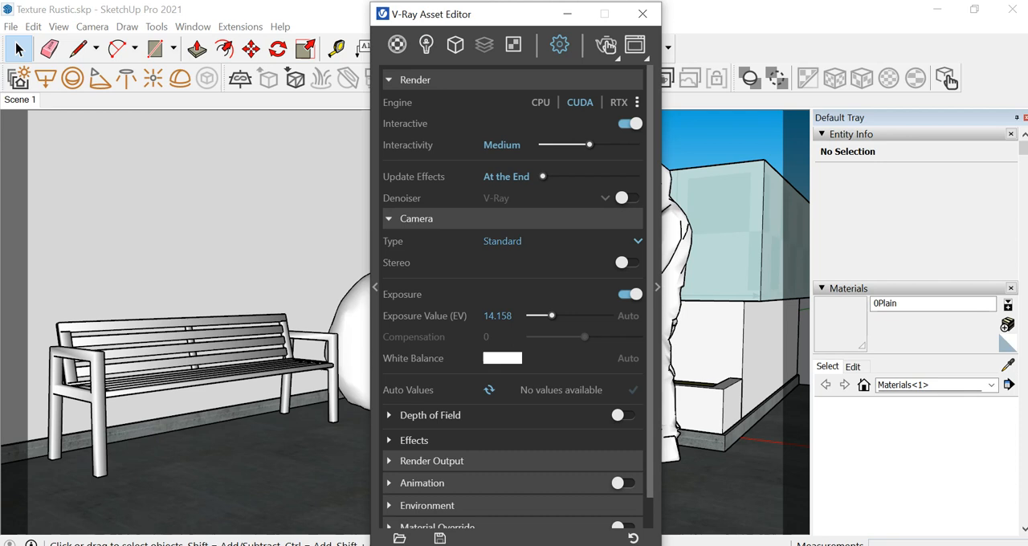
{"action": "left_click", "coordinate": [416, 218]}
{"action": "left_click", "coordinate": [432, 241]}
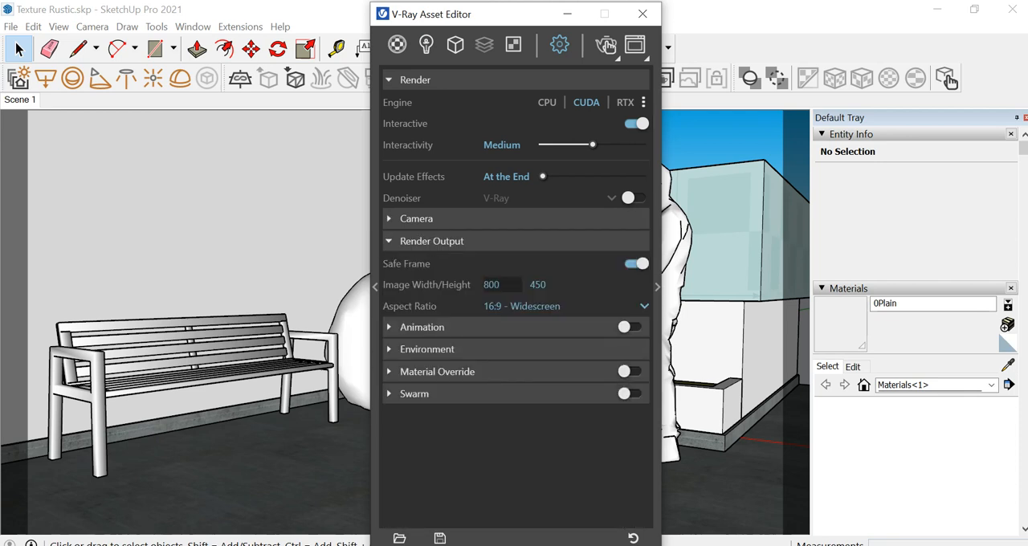
{"action": "double_click", "coordinate": [492, 285]}
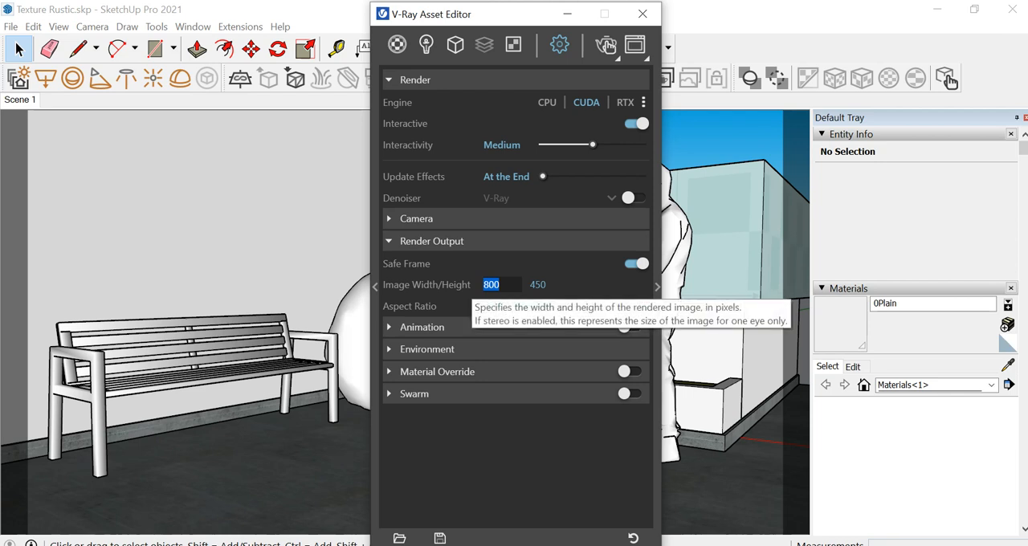
{"action": "type", "text": "1920"}
{"action": "key", "text": "Tab"}
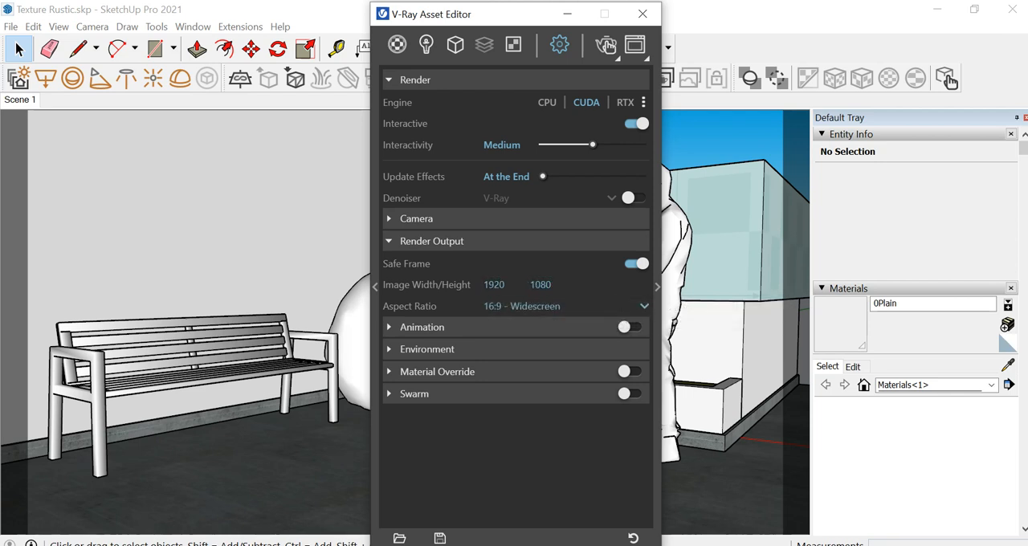
Enable the V-Ray denoiser and start a production render, showing the whole image in the frame buffer
{"action": "left_click", "coordinate": [657, 286]}
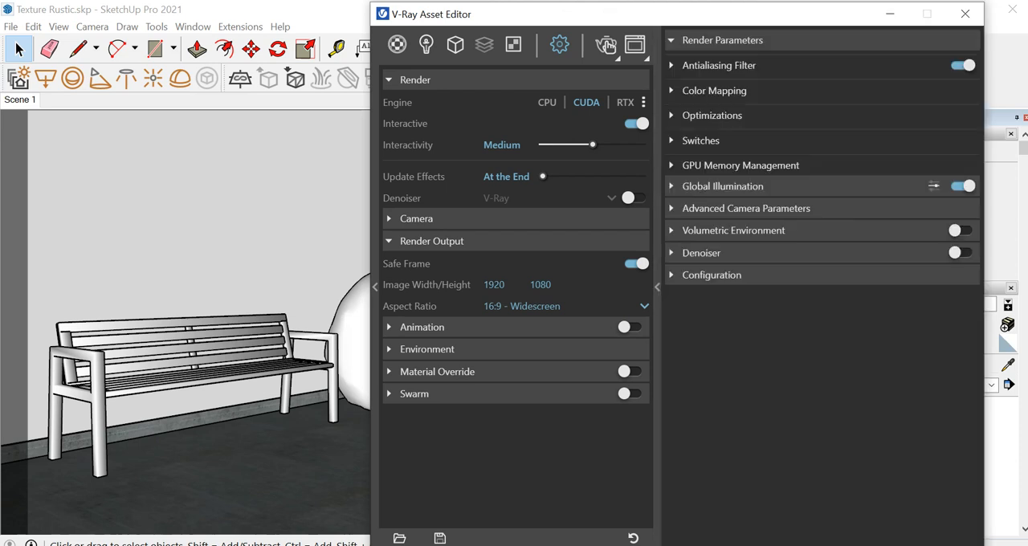
{"action": "left_click", "coordinate": [960, 253]}
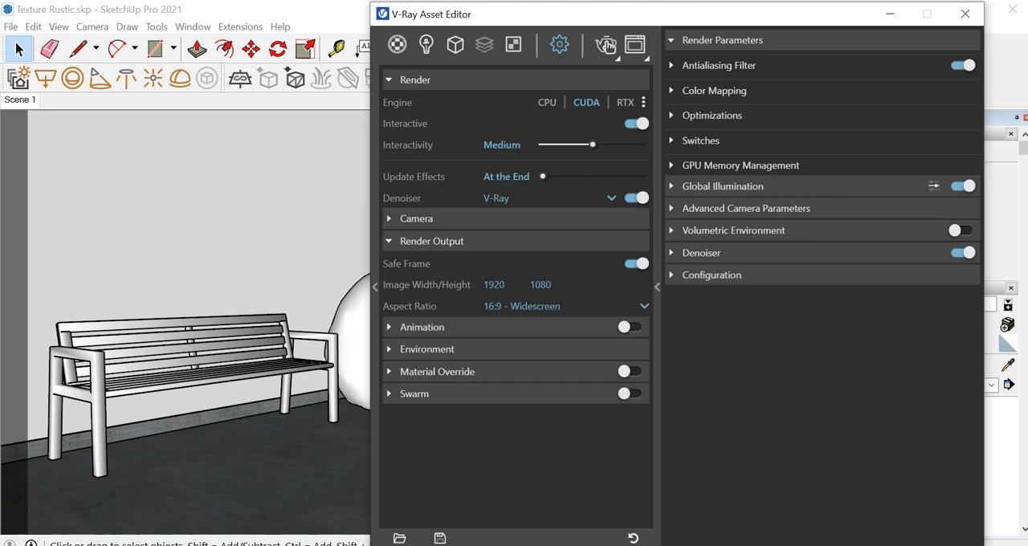
{"action": "left_click", "coordinate": [617, 58]}
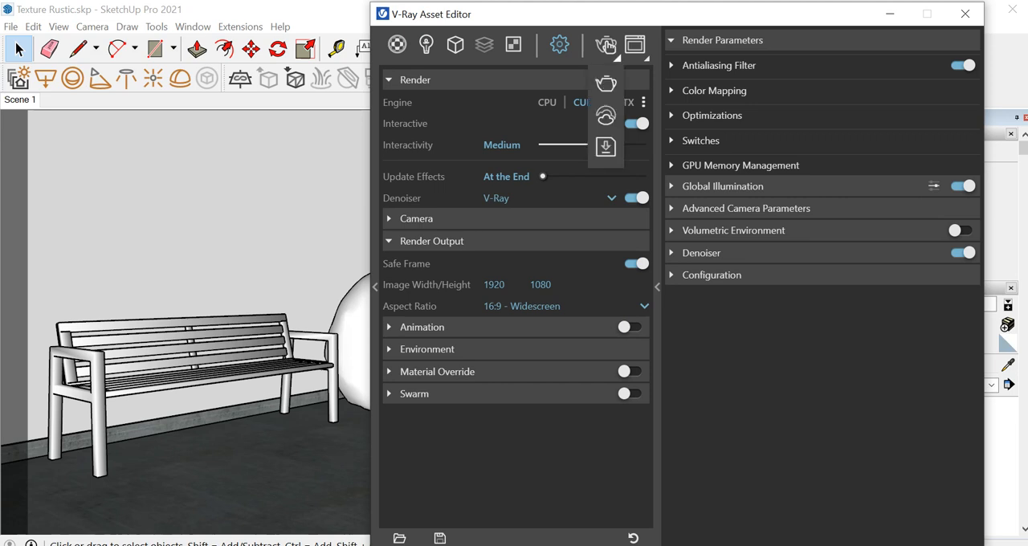
{"action": "left_click", "coordinate": [607, 83]}
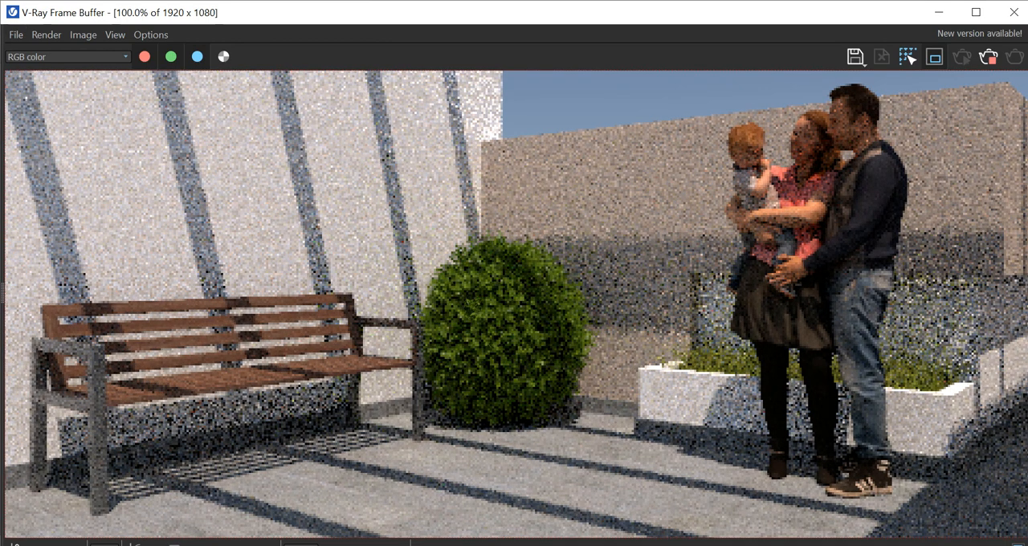
{"action": "scroll", "coordinate": [516, 303], "scroll_direction": "down", "scroll_amount": 1}
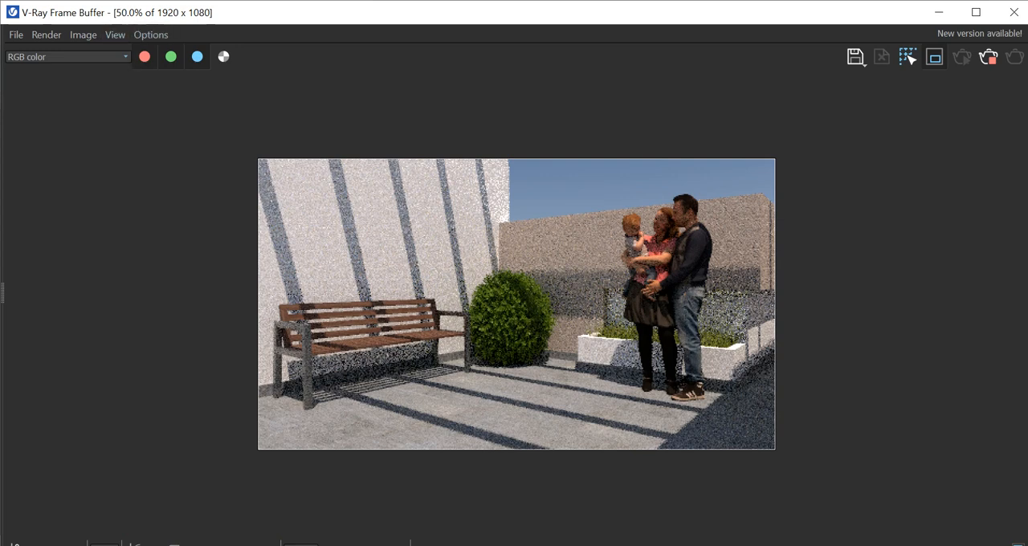
Dismiss the SketchUp file error and save the finished render to the Desktop as a PNG named Light Gen
{"action": "scroll", "coordinate": [570, 265], "scroll_direction": "up", "scroll_amount": 1}
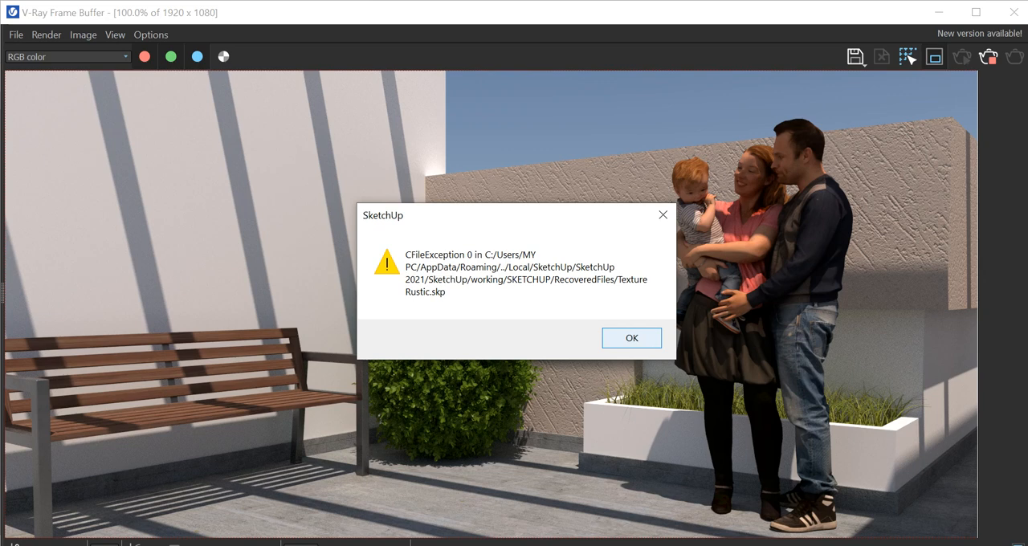
{"action": "key", "text": "Return"}
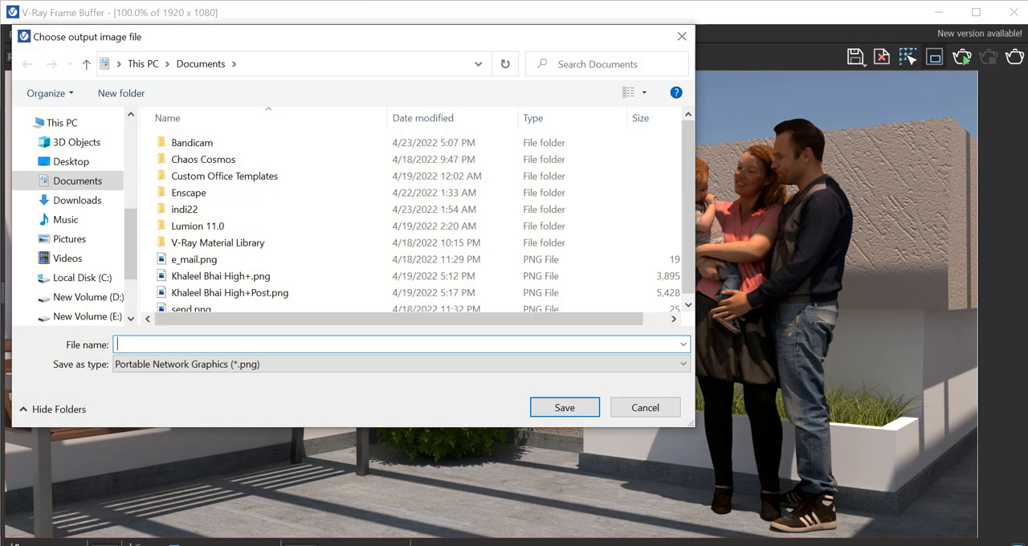
{"action": "left_click", "coordinate": [71, 161]}
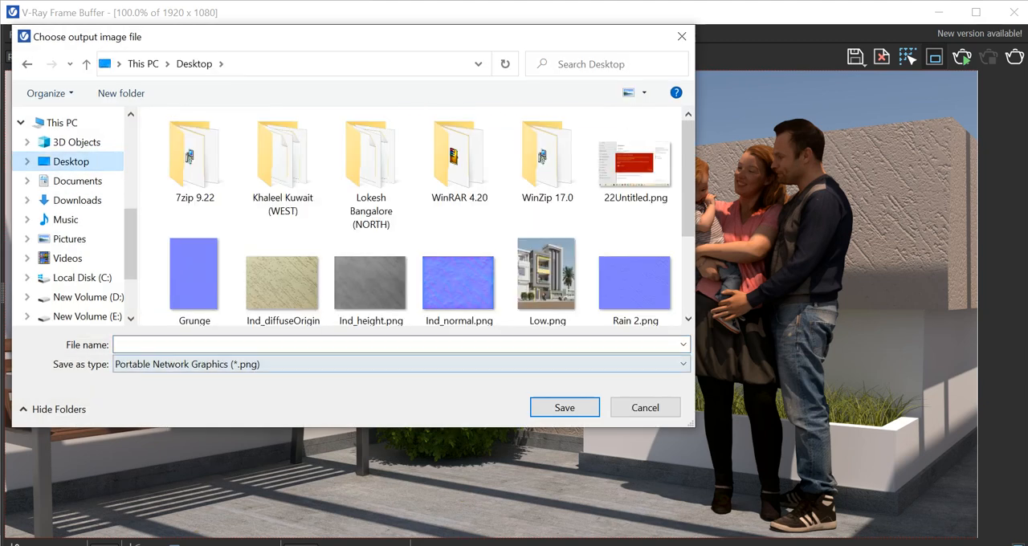
{"action": "type", "text": "L"}
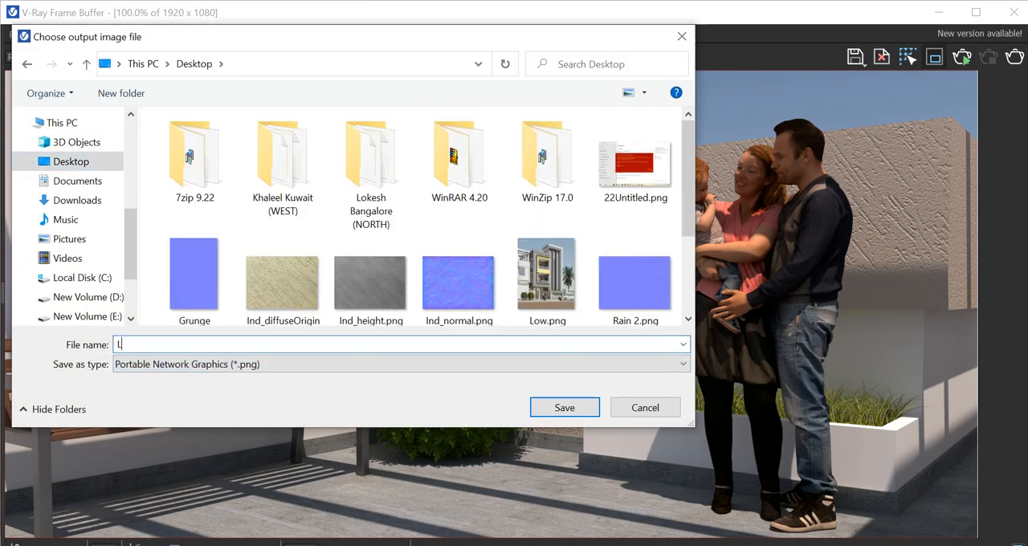
{"action": "type", "text": "ight Gen"}
{"action": "key", "text": "Return"}
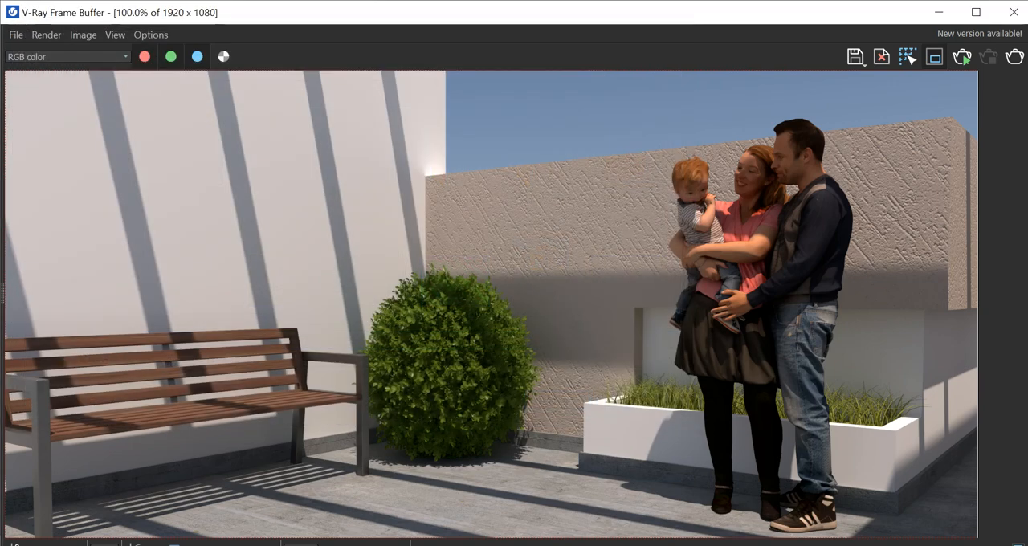
Open Light Gen.png from the Desktop folder in Photos and view the render at actual size
{"action": "key", "text": "super+e"}
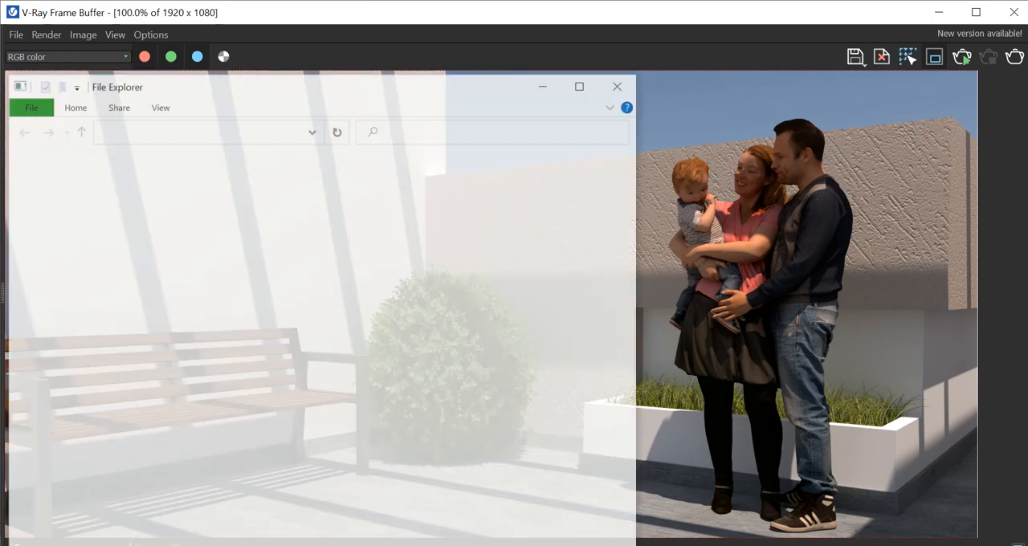
{"action": "left_click_drag", "start_coordinate": [427, 90], "coordinate": [688, 86]}
{"action": "double_click", "coordinate": [354, 303]}
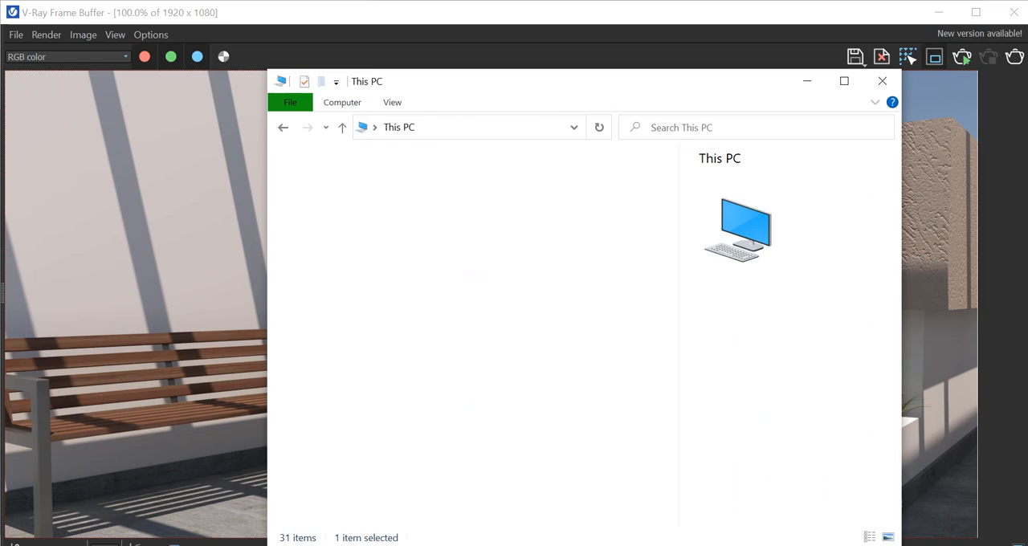
{"action": "left_click", "coordinate": [343, 234]}
{"action": "double_click", "coordinate": [343, 233]}
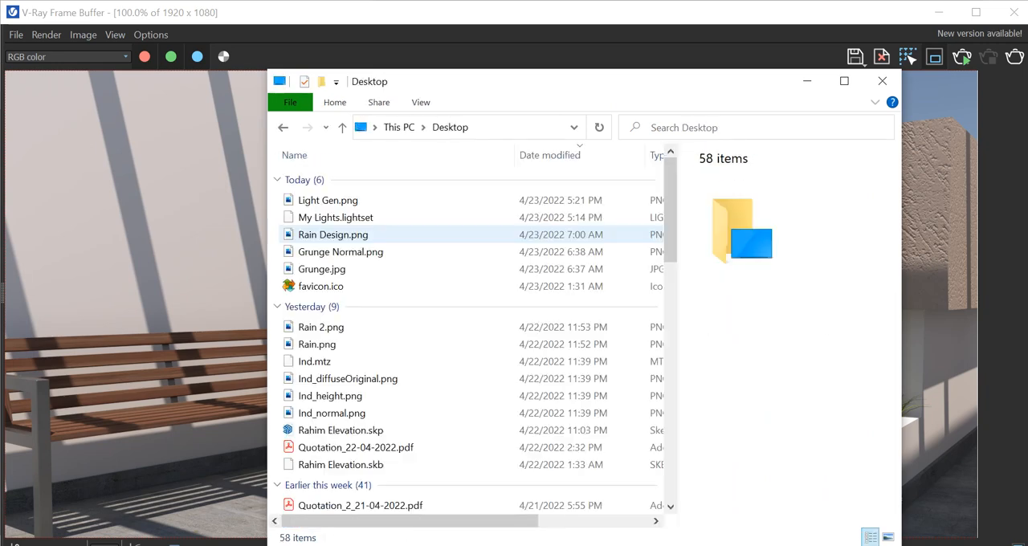
{"action": "left_click", "coordinate": [328, 200]}
{"action": "double_click", "coordinate": [327, 200]}
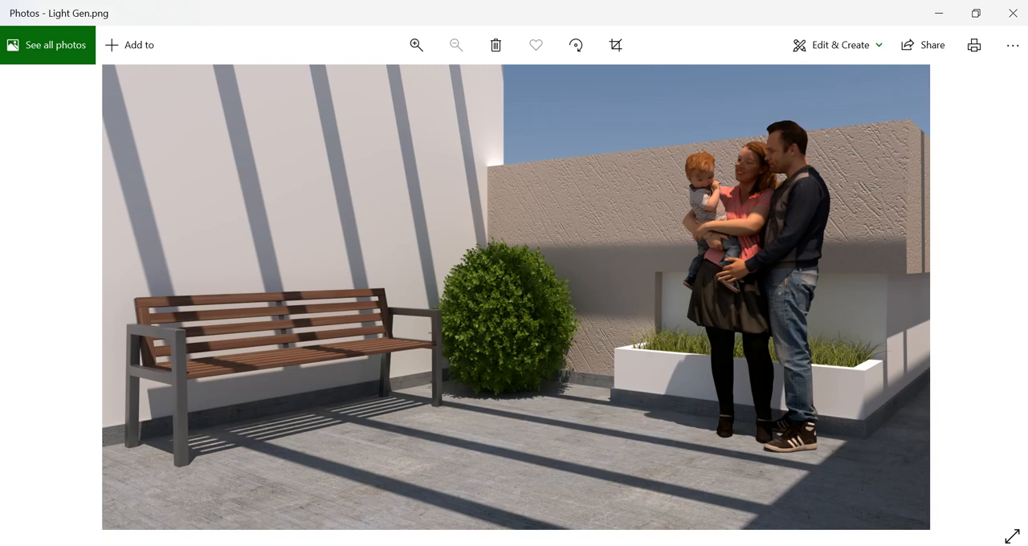
{"action": "right_click", "coordinate": [604, 277]}
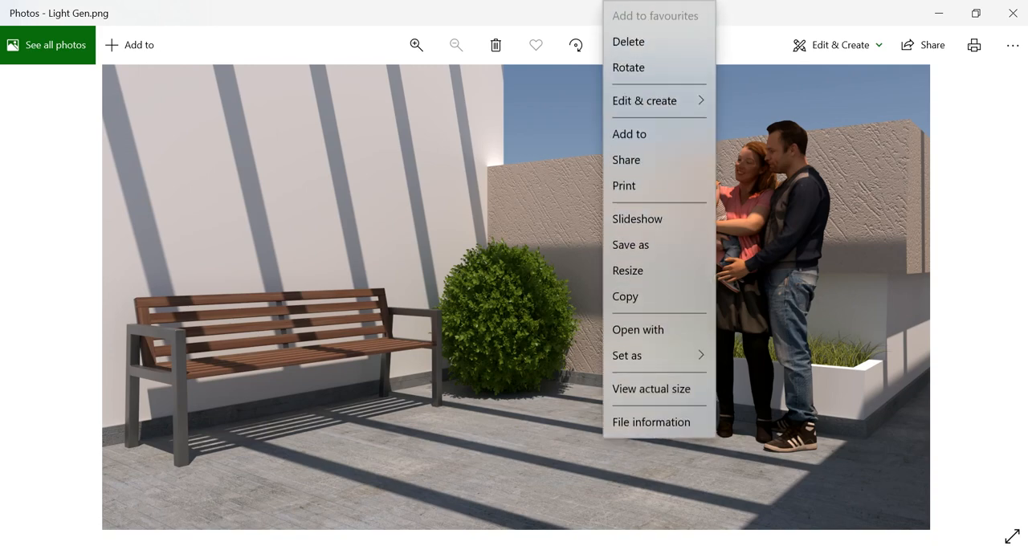
{"action": "left_click", "coordinate": [651, 388]}
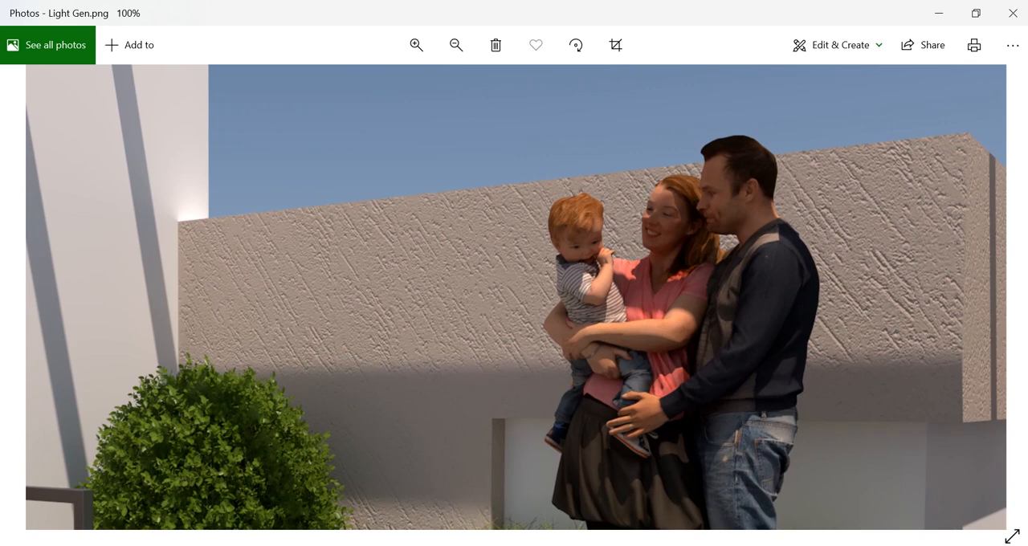
{"action": "key", "text": "alt+Tab"}
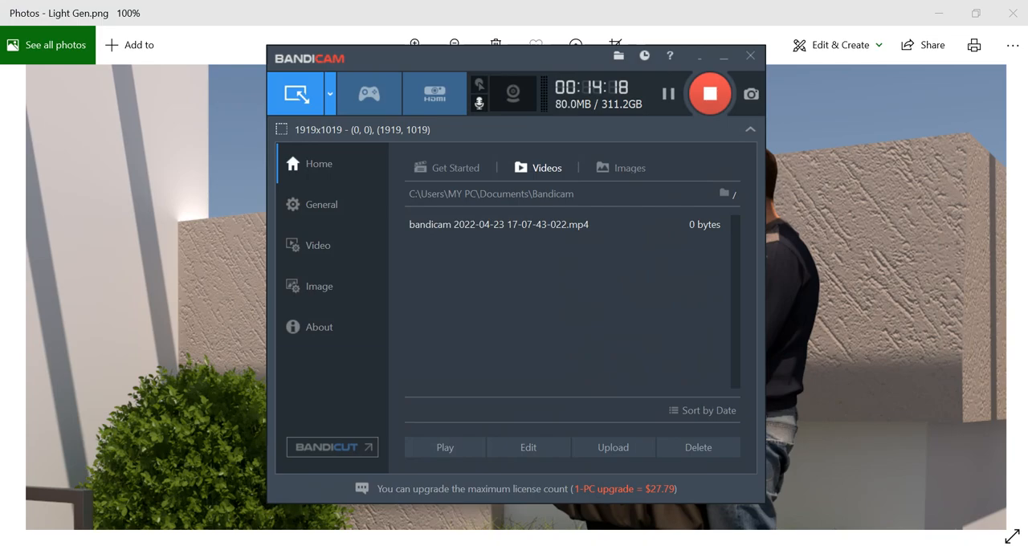